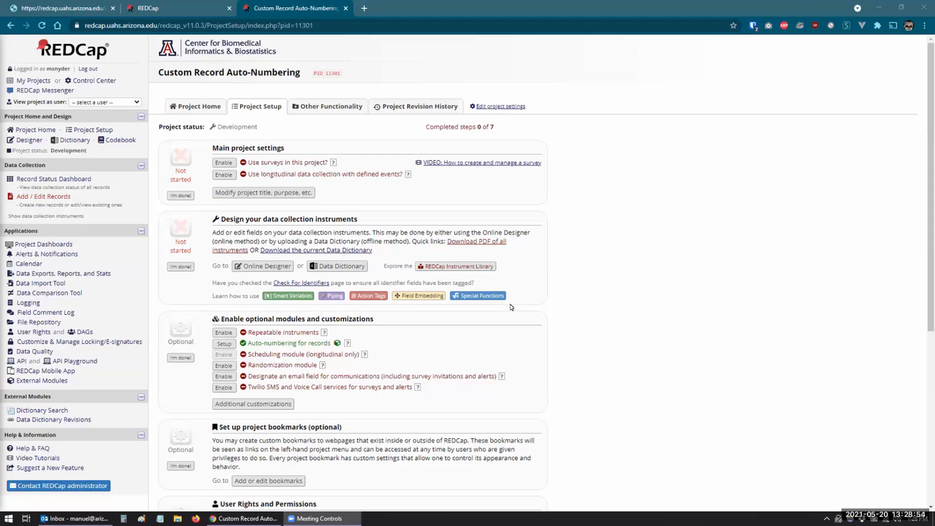
- Review the Custom Record Auto-Numbering documentation, covering its data entry scope, limitations and project configuration options
click(57, 12)
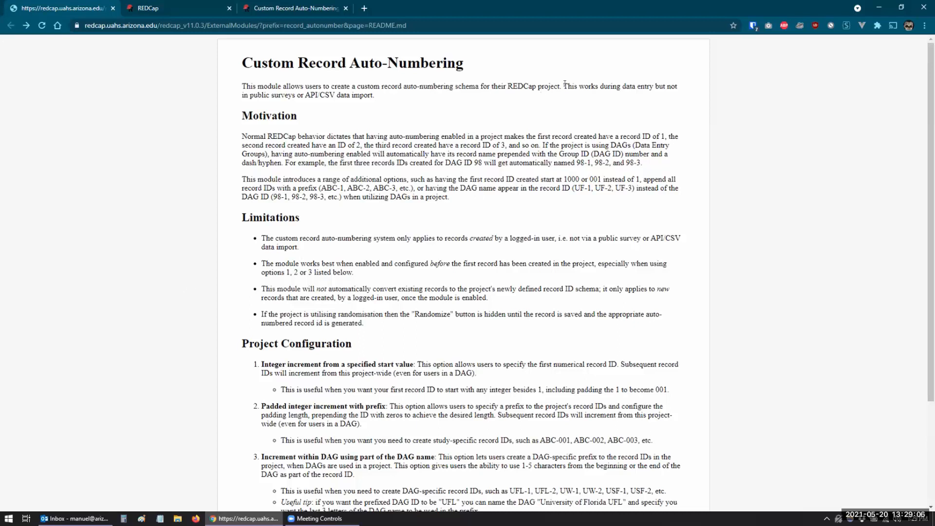
drag(564, 87, 646, 86)
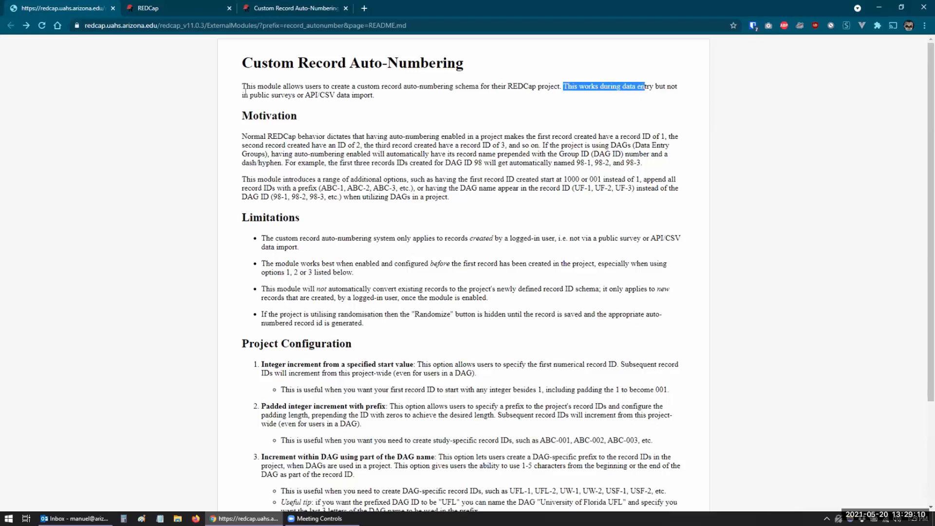
drag(248, 95, 375, 97)
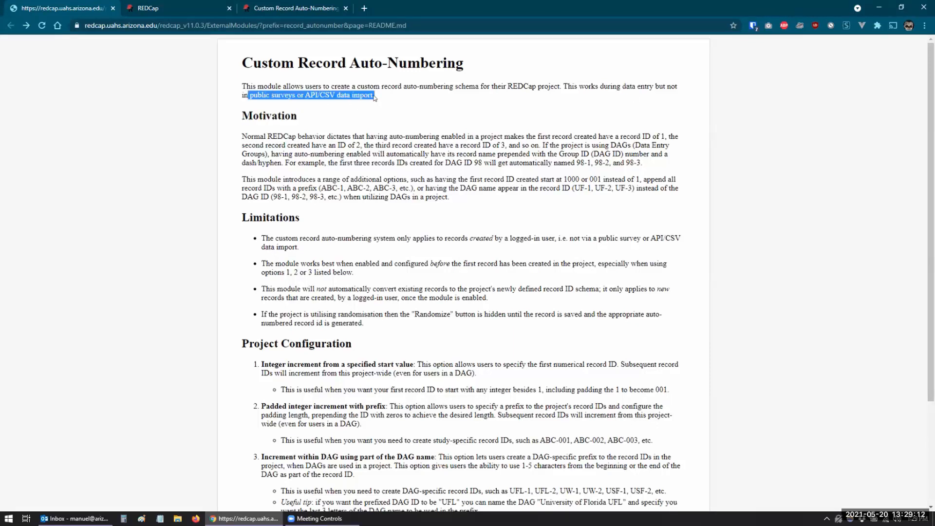
click(443, 109)
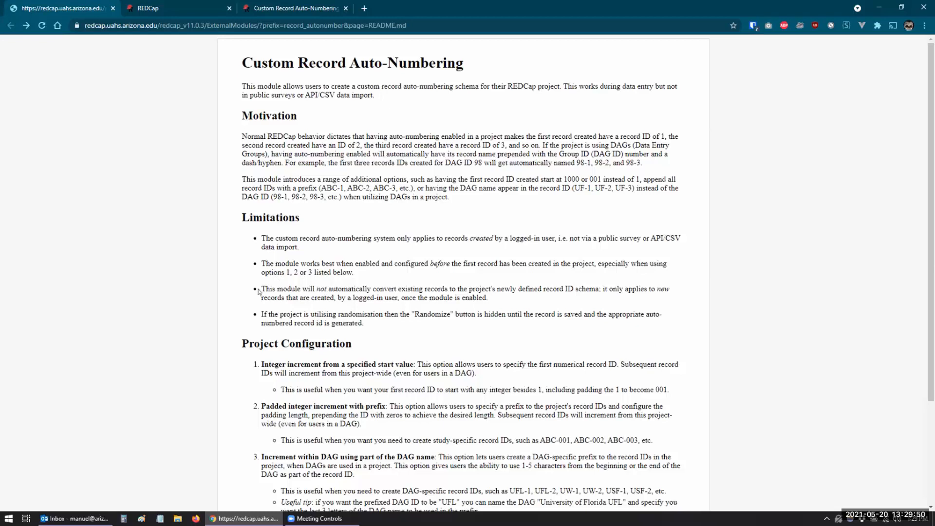
drag(261, 289, 543, 286)
click(538, 304)
scroll(364, 342, down, 3)
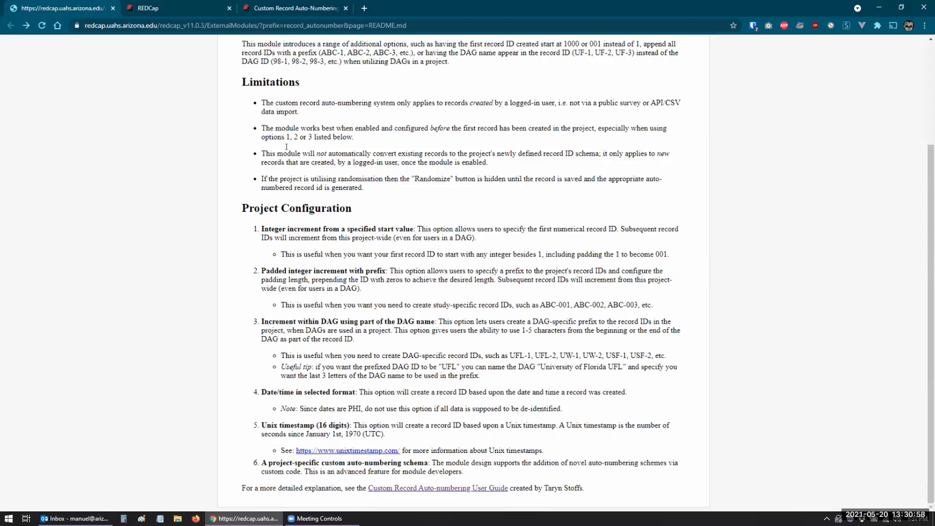
- Open the project's External Modules manager and view the list of modules available to enable
click(282, 16)
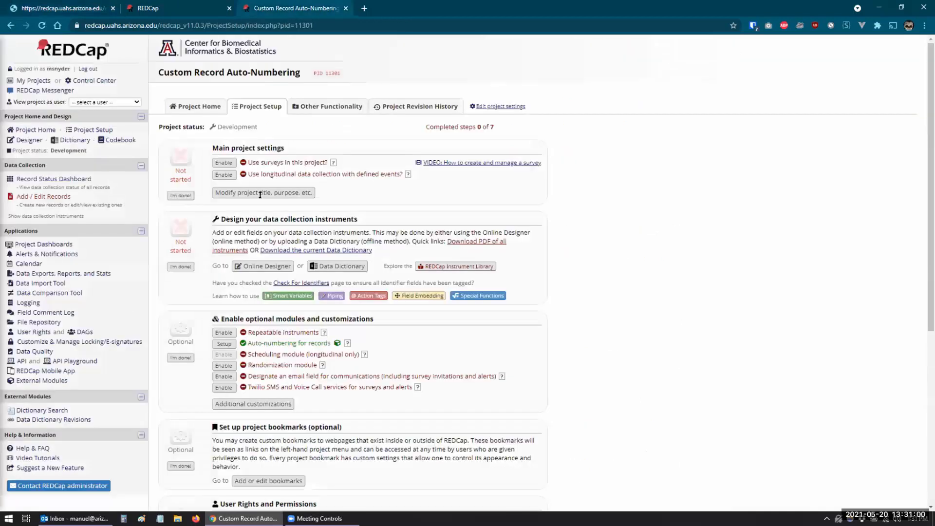
click(46, 383)
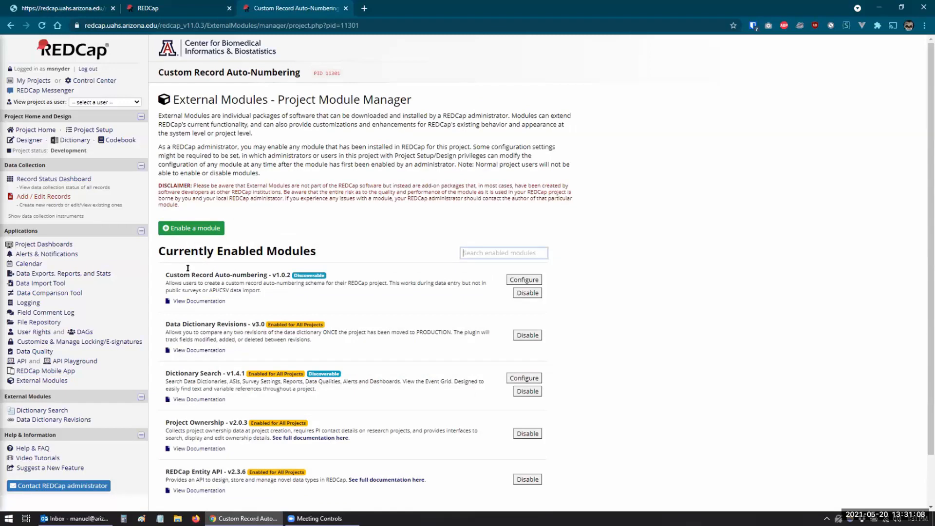
click(176, 229)
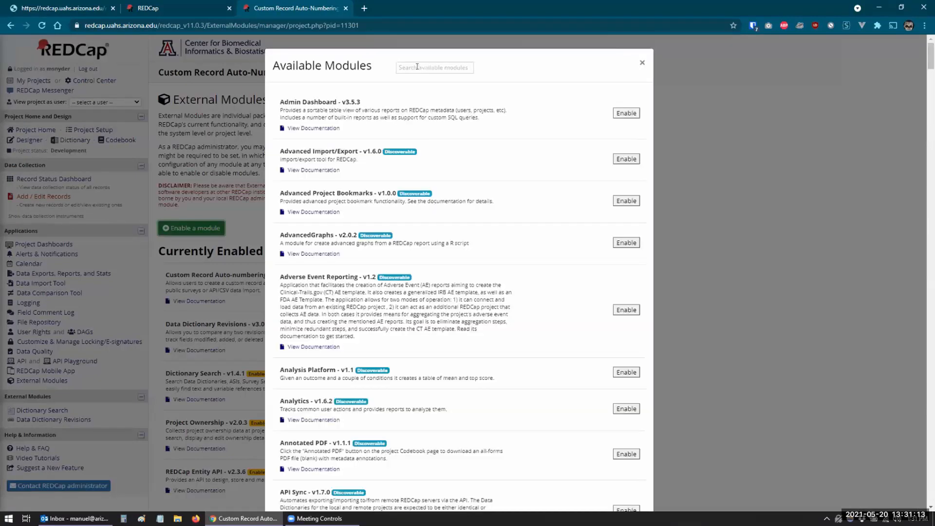
click(417, 68)
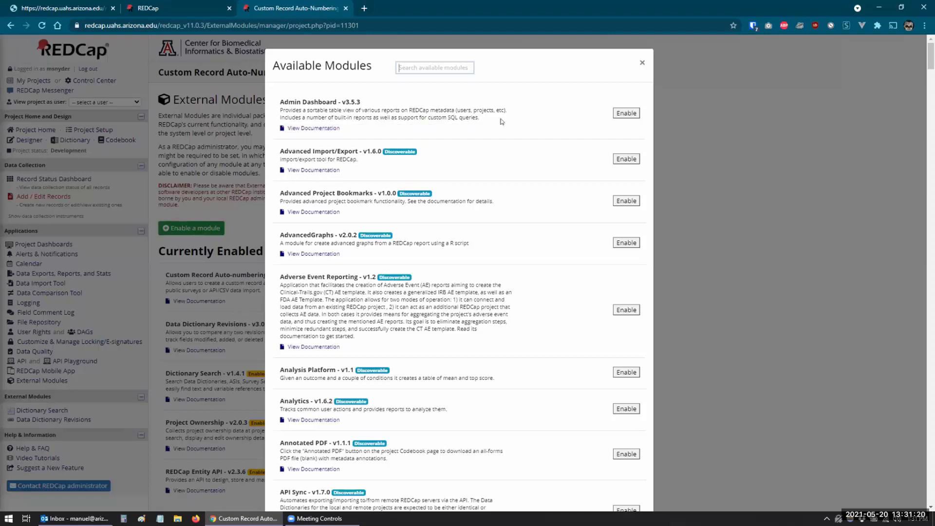
click(642, 63)
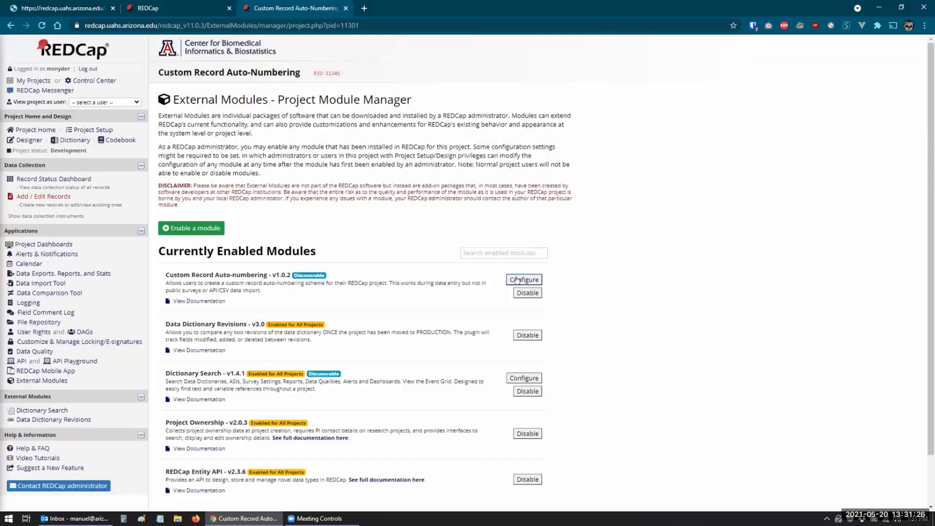
- Open the Custom Record Auto-numbering configuration and set the record auto-numbering option to integer increment from specified start value
click(516, 279)
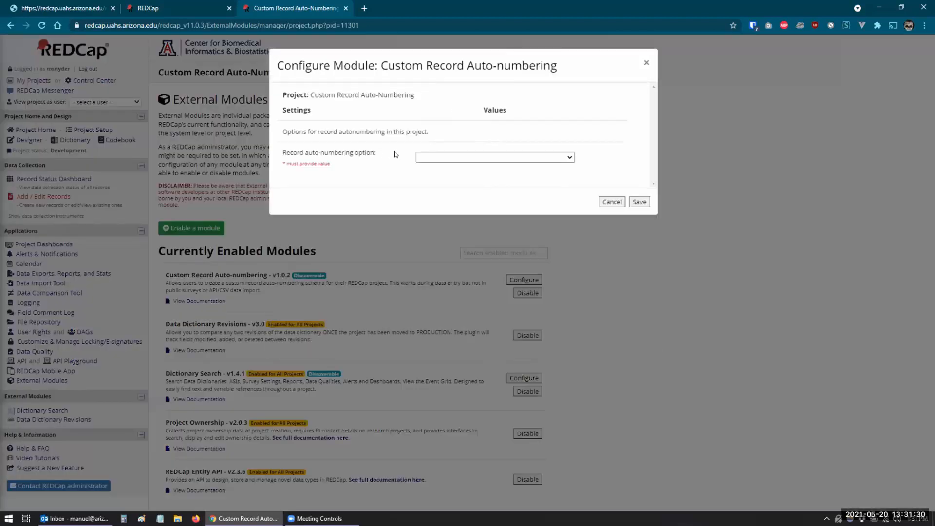
click(429, 160)
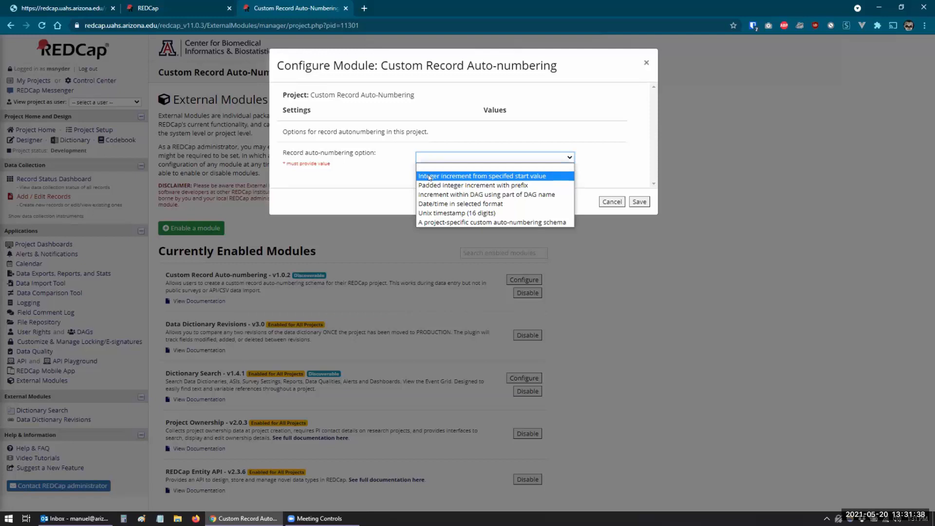
click(429, 177)
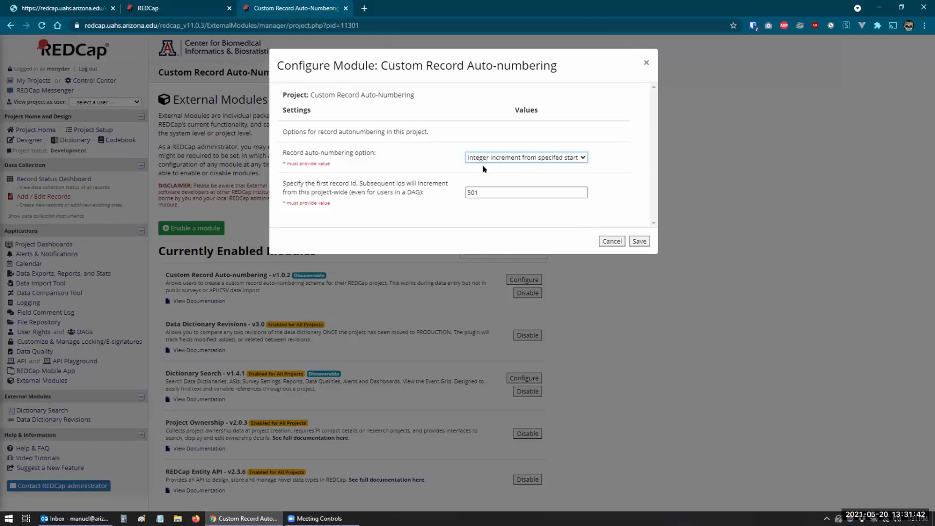
click(584, 158)
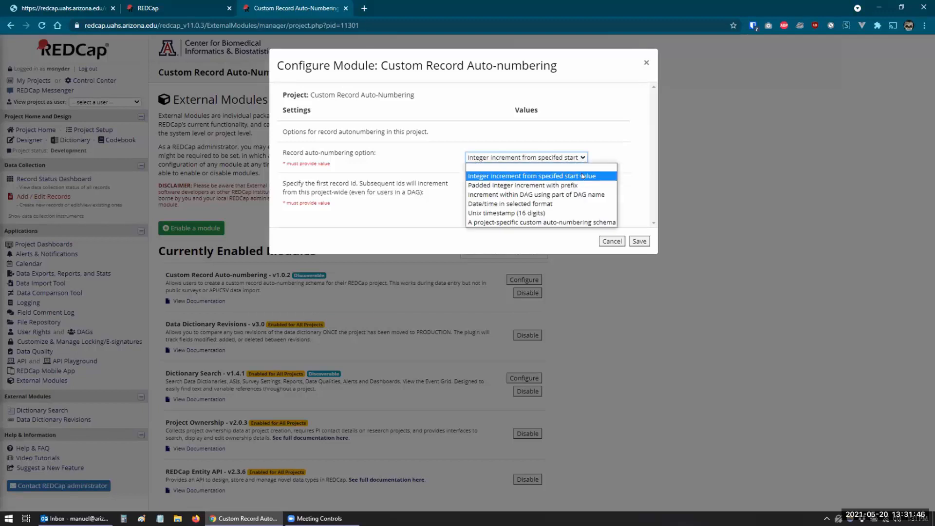
click(520, 179)
click(487, 189)
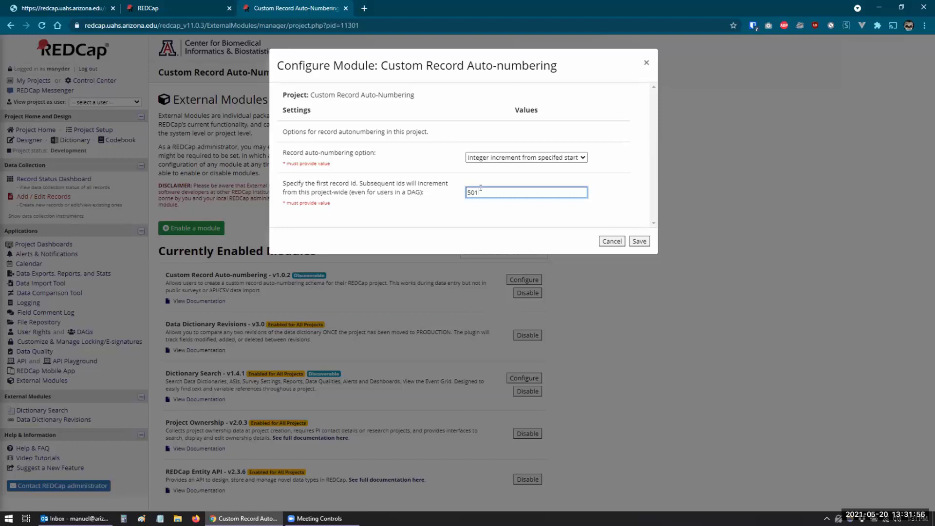
- Try the padded integer increment with prefix option, reviewing the fixed prefix and choosing the 5-digit padding length
click(470, 159)
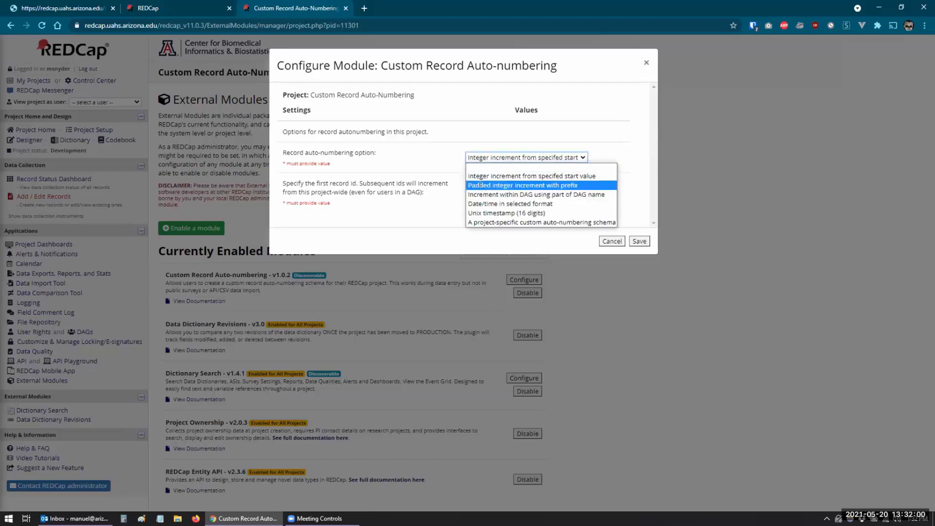
click(481, 185)
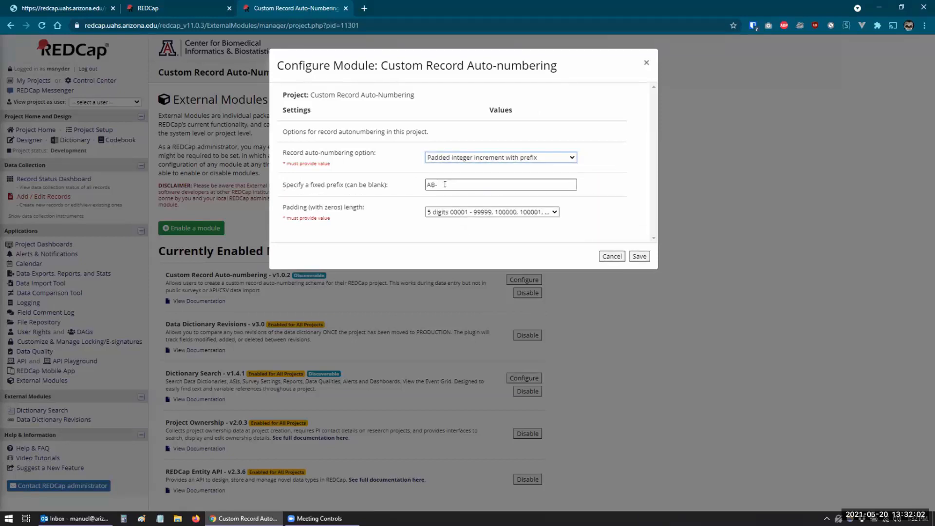
drag(436, 184, 418, 186)
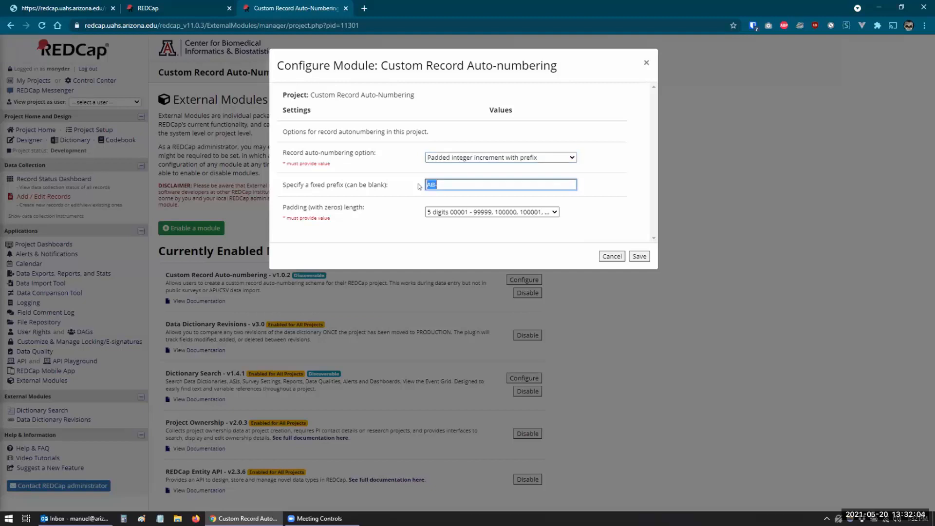
click(447, 184)
click(395, 217)
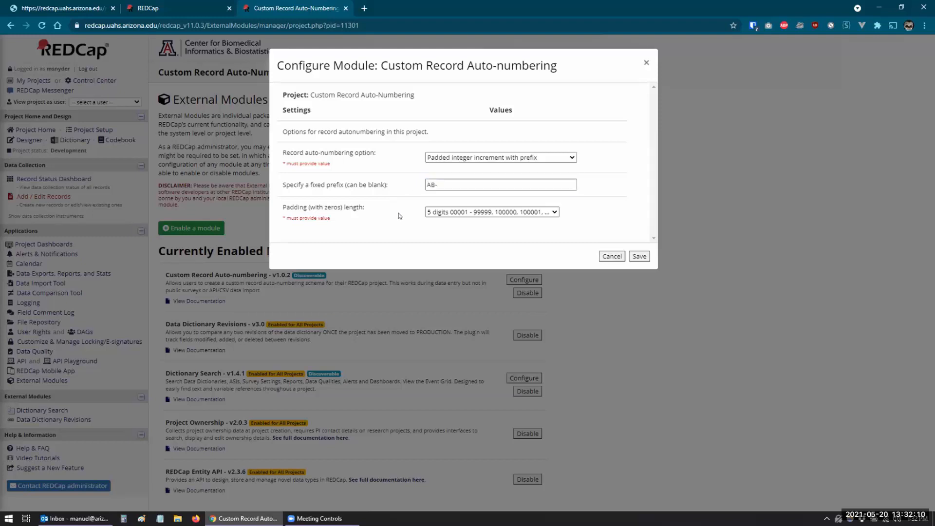
click(556, 213)
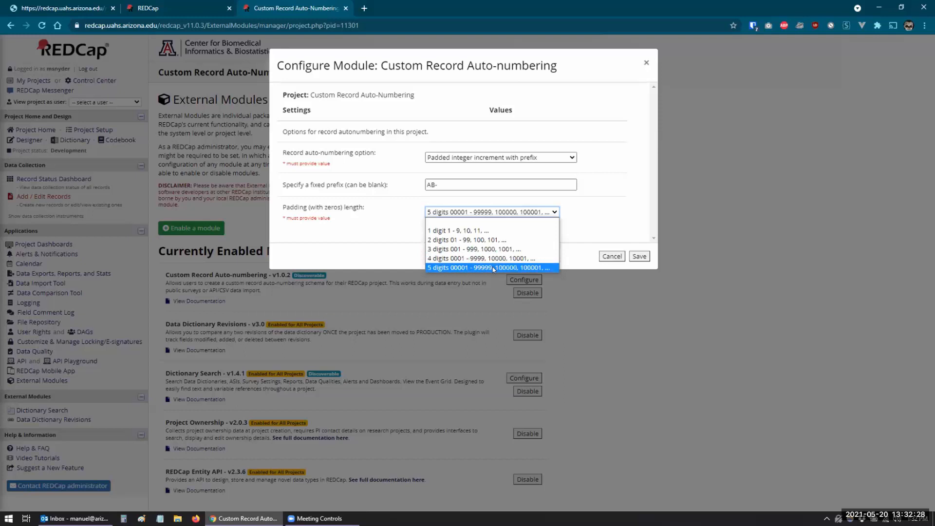
text(-)
click(430, 267)
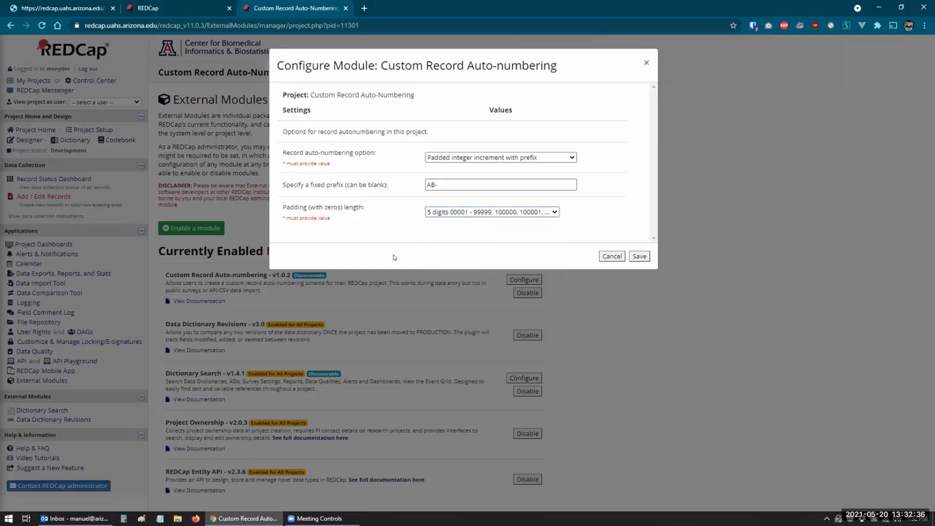
- Set the auto-numbering option to integer increment from specified start value with 901 as the first record ID, and save the configuration
click(453, 159)
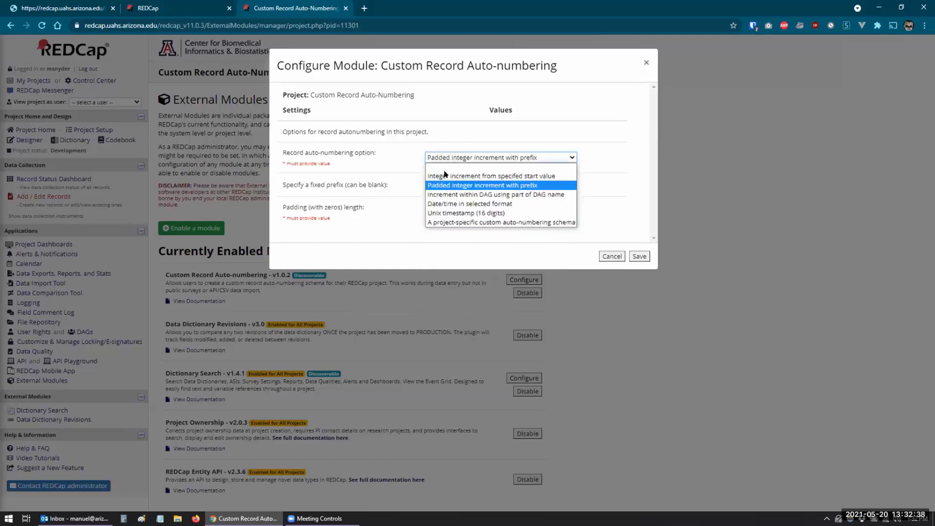
click(447, 177)
drag(488, 192, 432, 200)
text(901)
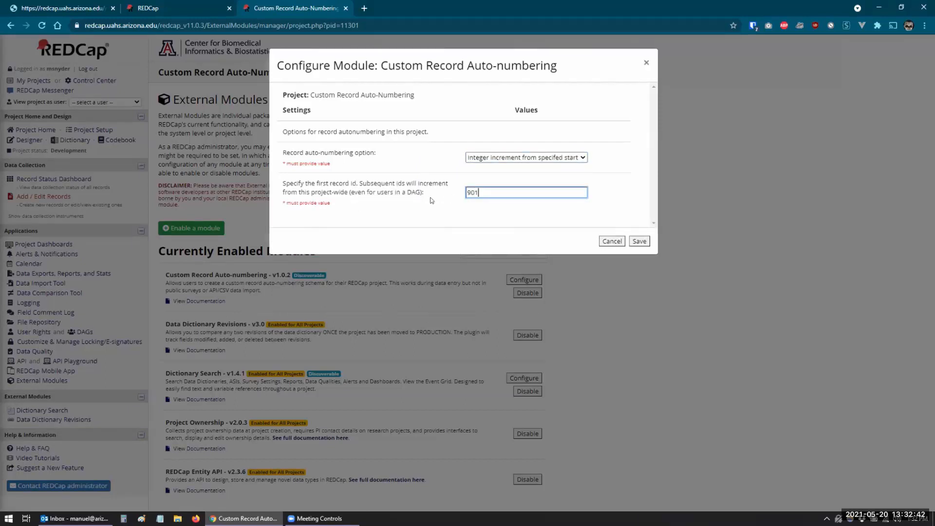
click(642, 244)
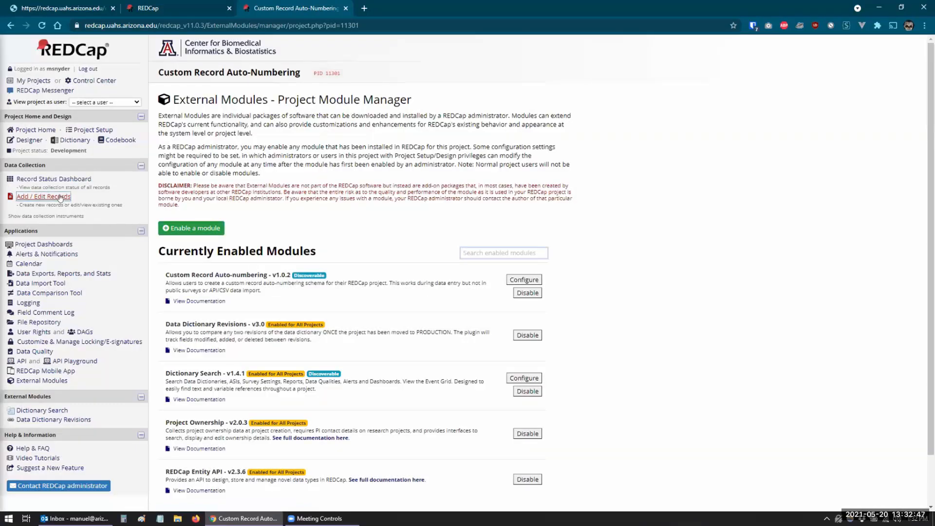
- Add a new record in a separate browser tab, fill in the person's first and last name, and save and exit the form
right_click(61, 196)
click(79, 205)
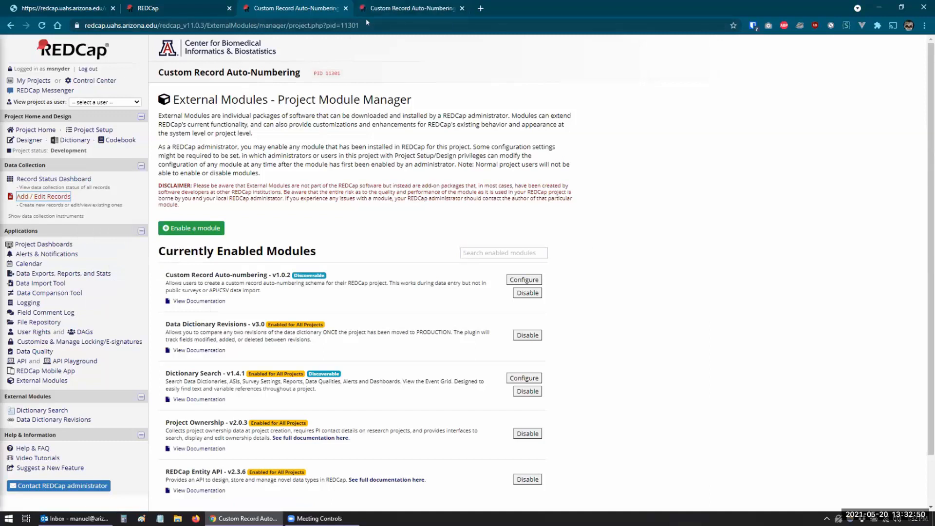
click(370, 8)
click(355, 218)
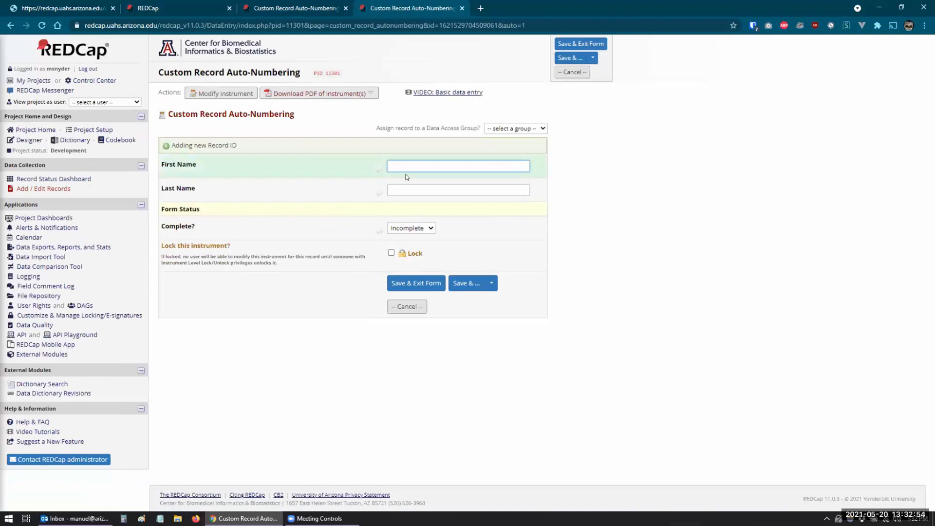
text(Manuel)
key(Tab)
text(Snyder)
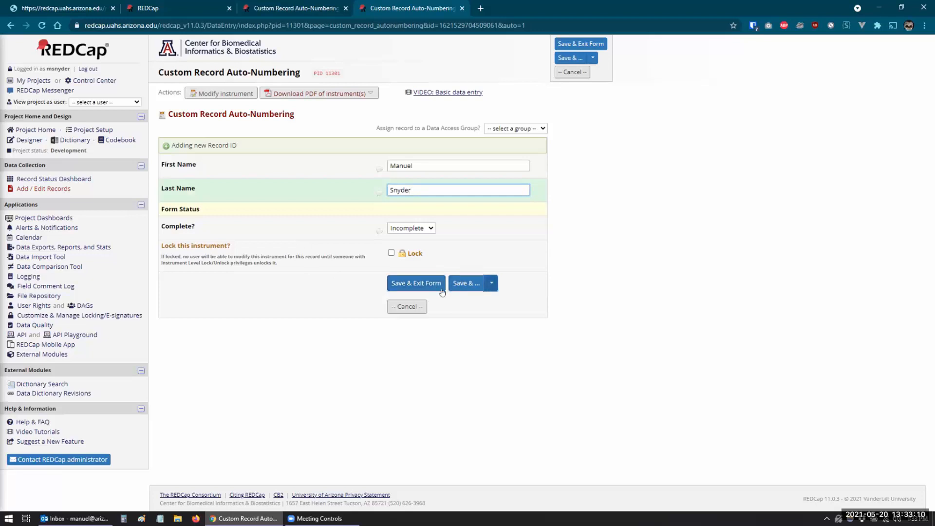
click(416, 284)
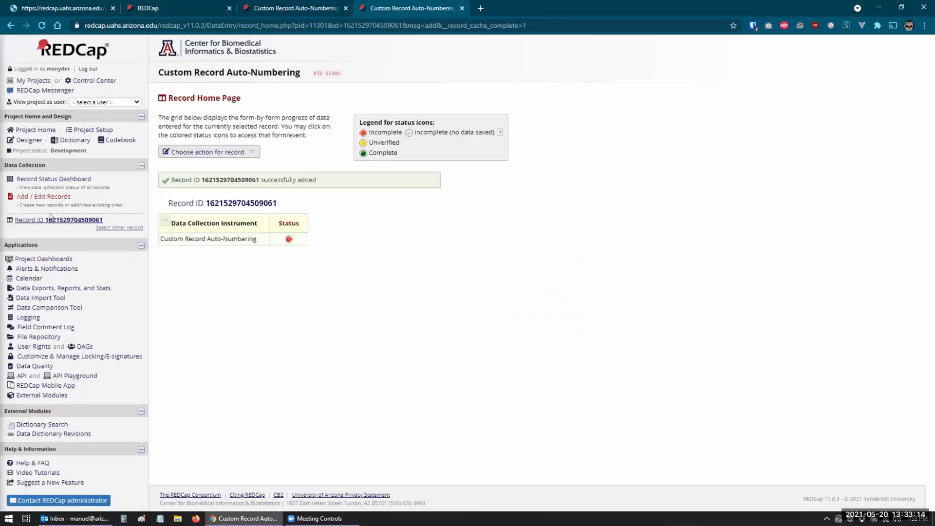
- Return to the module manager, reopen the Custom Record Auto-numbering configuration and save it again
key(ctrl+shift+Tab)
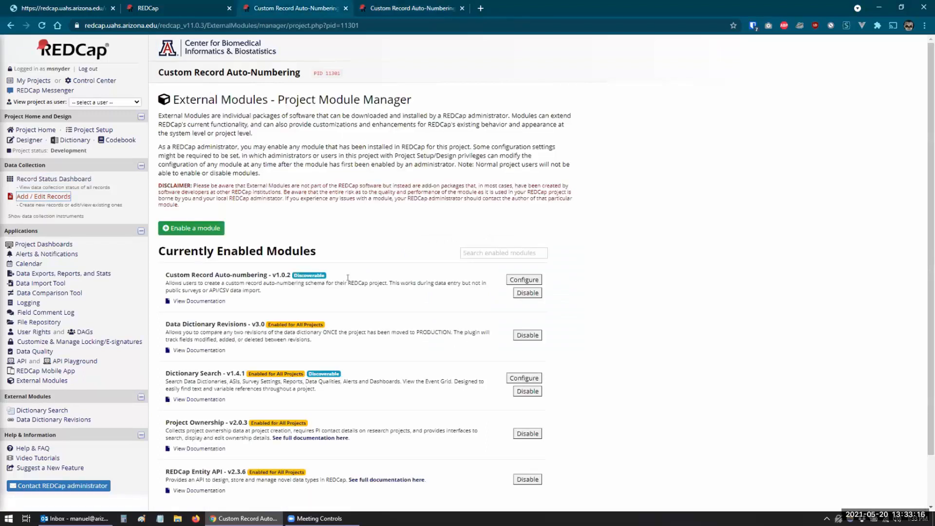
click(515, 279)
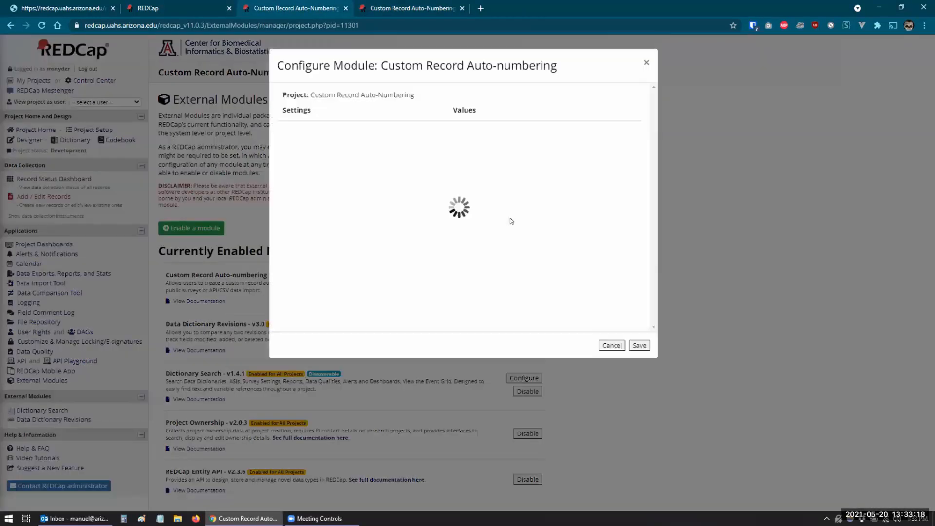
click(640, 242)
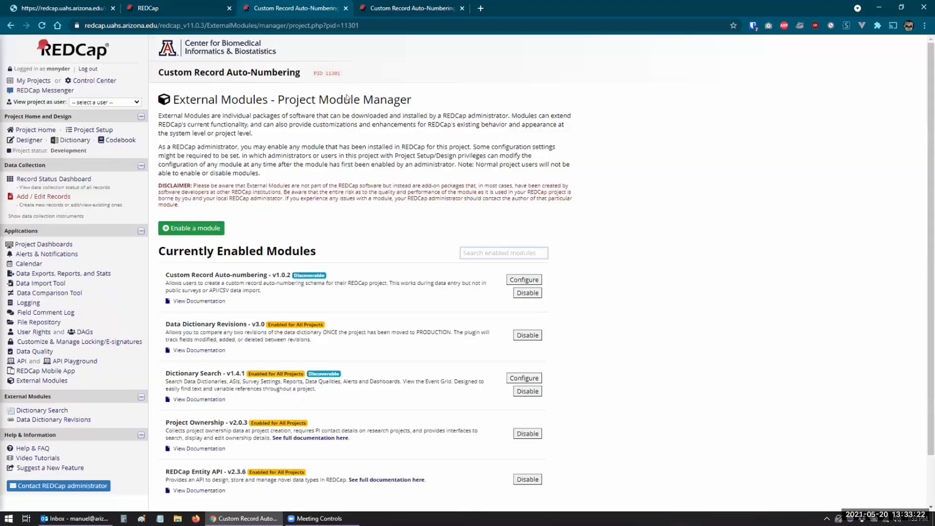
click(35, 200)
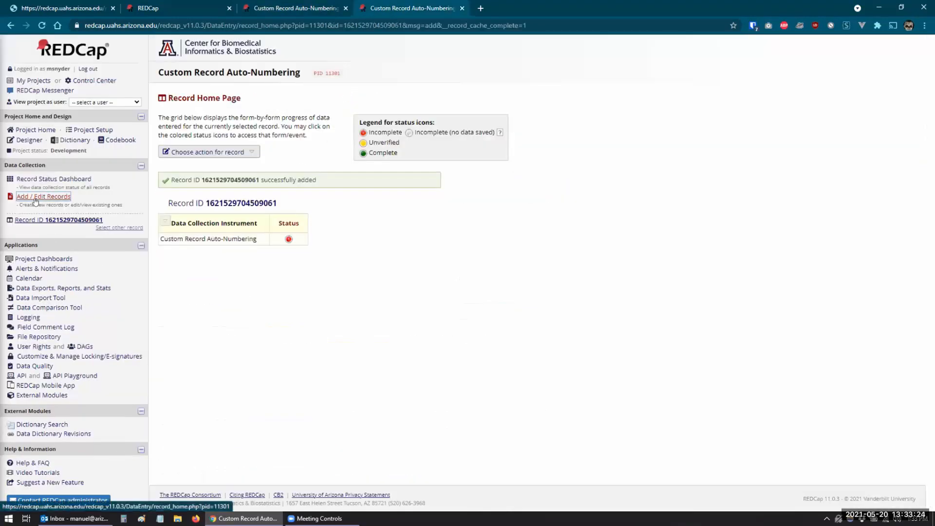
click(37, 179)
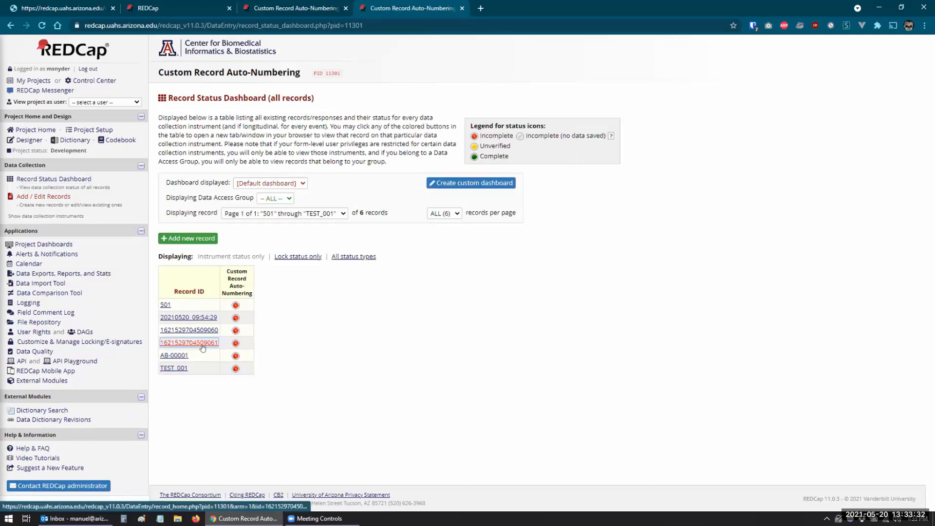
click(163, 344)
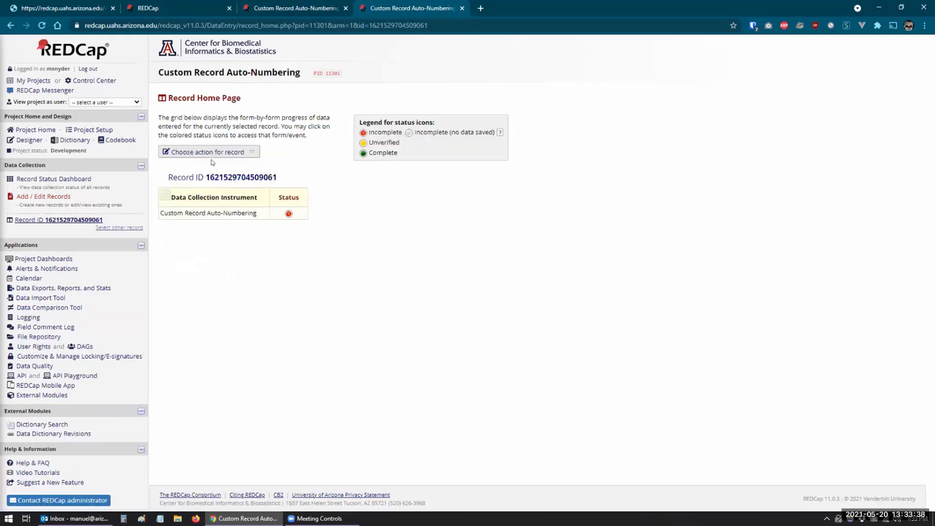
click(213, 152)
click(194, 244)
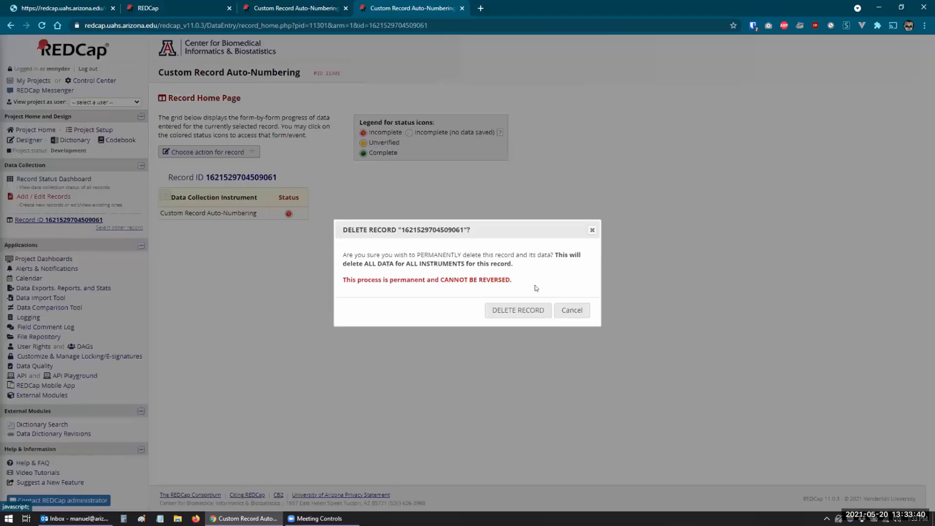
click(526, 312)
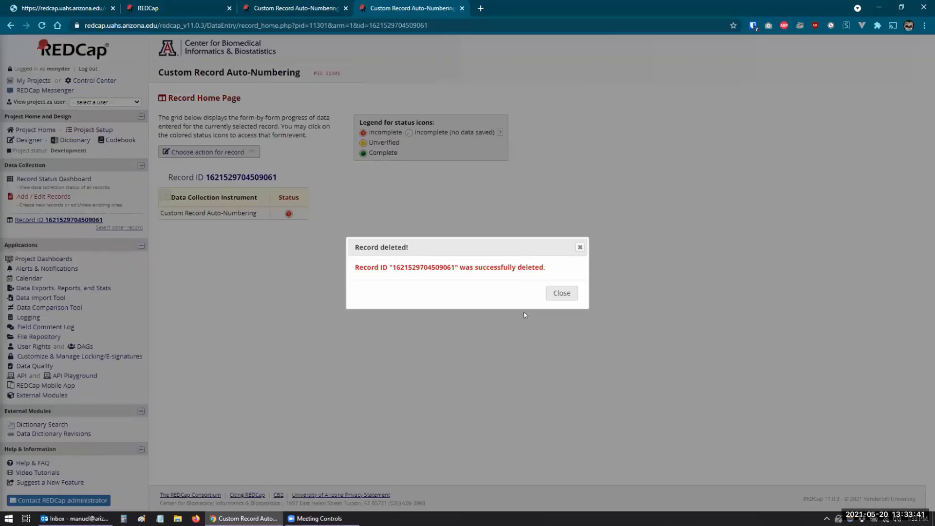
click(562, 293)
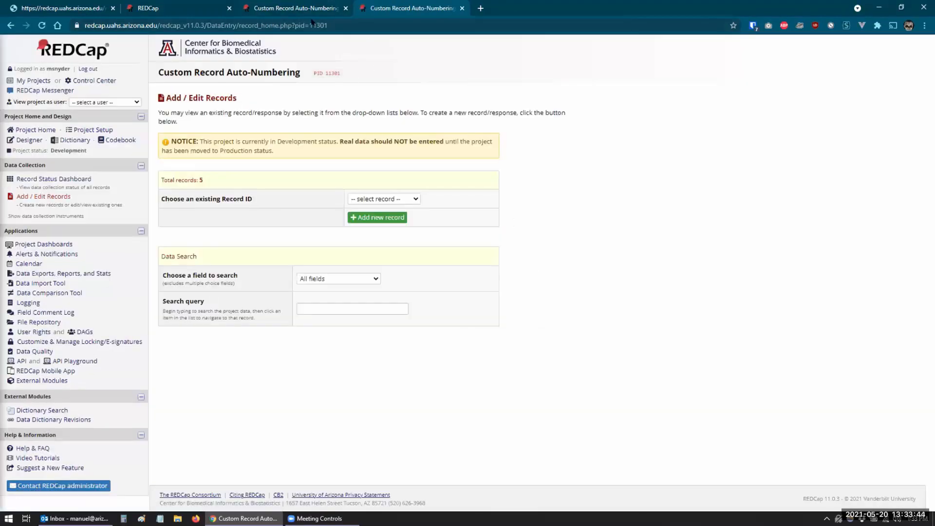
- Add a new record, fill in the person's first and last name, and save and exit the form
click(365, 220)
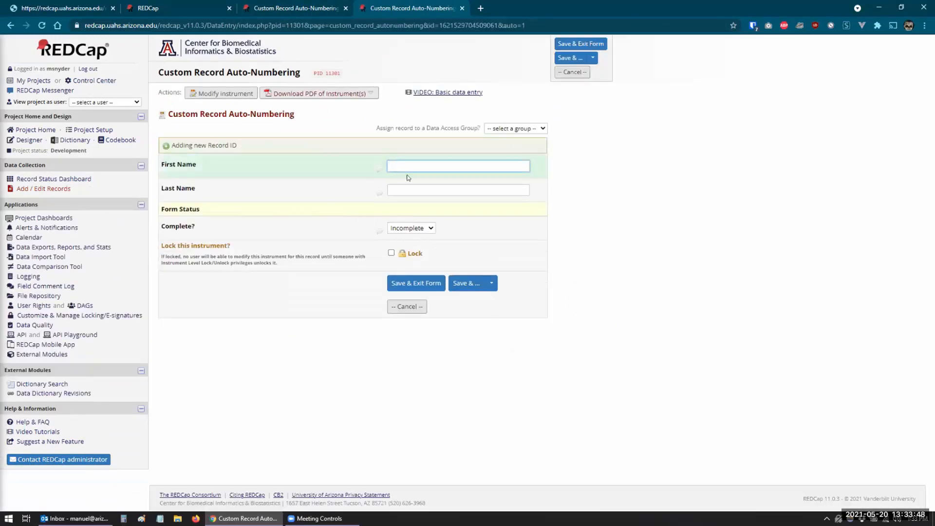
text(Manuel)
key(Tab)
text(Snyder)
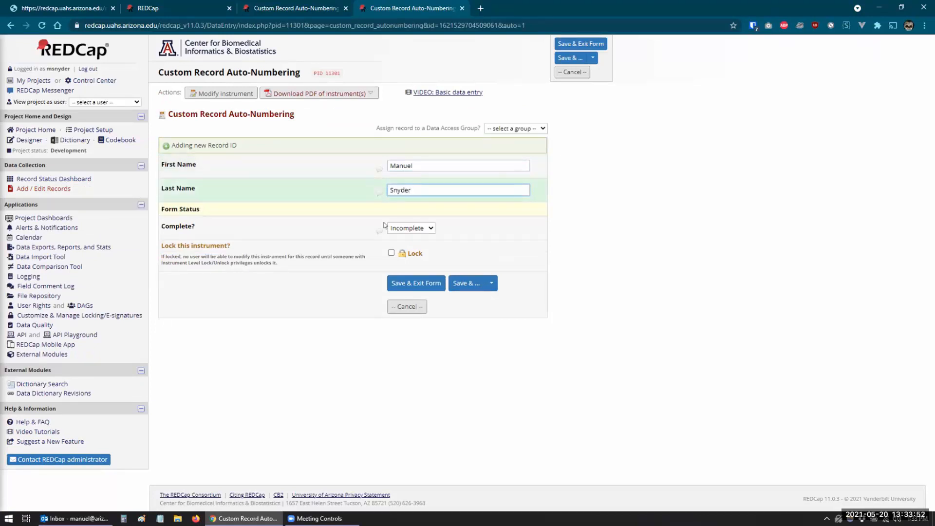
click(418, 284)
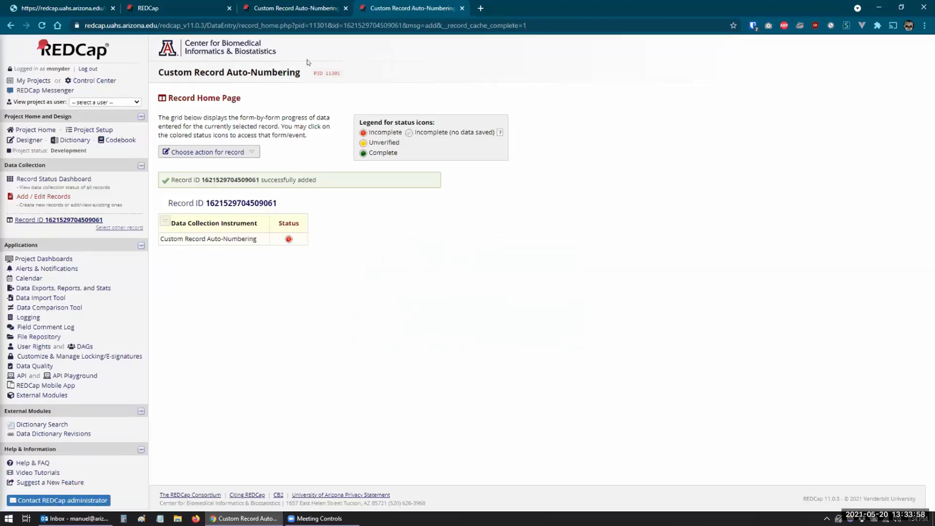
- Reopen the Custom Record Auto-numbering configuration in the module manager and try the Unix timestamp (16 digits) option
click(307, 8)
click(523, 280)
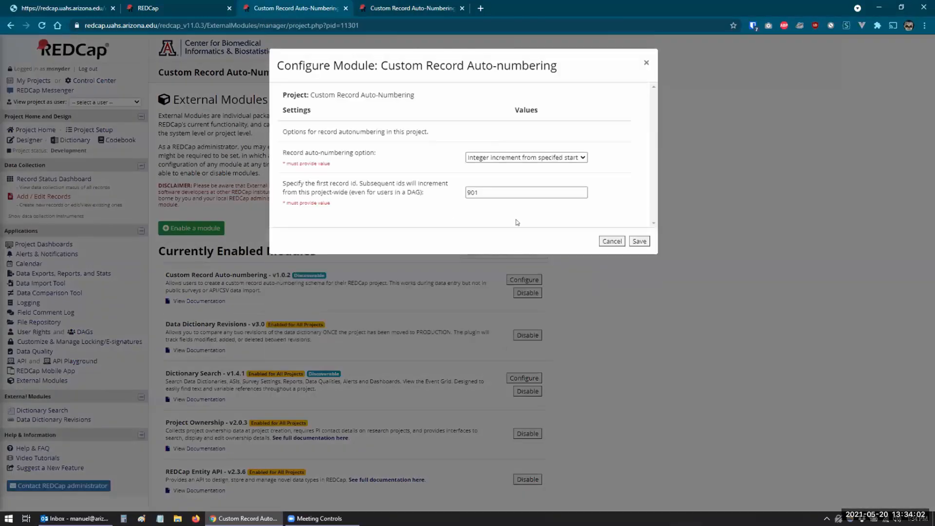
click(505, 161)
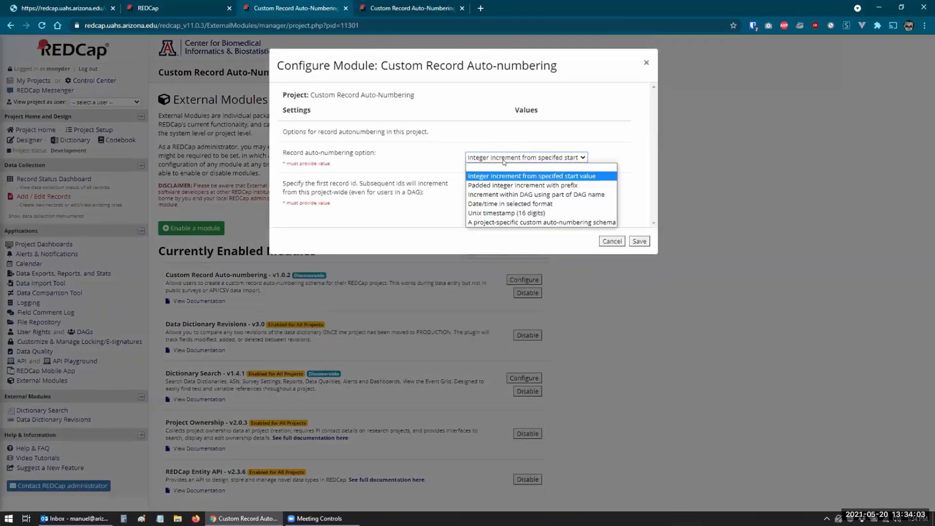
click(491, 213)
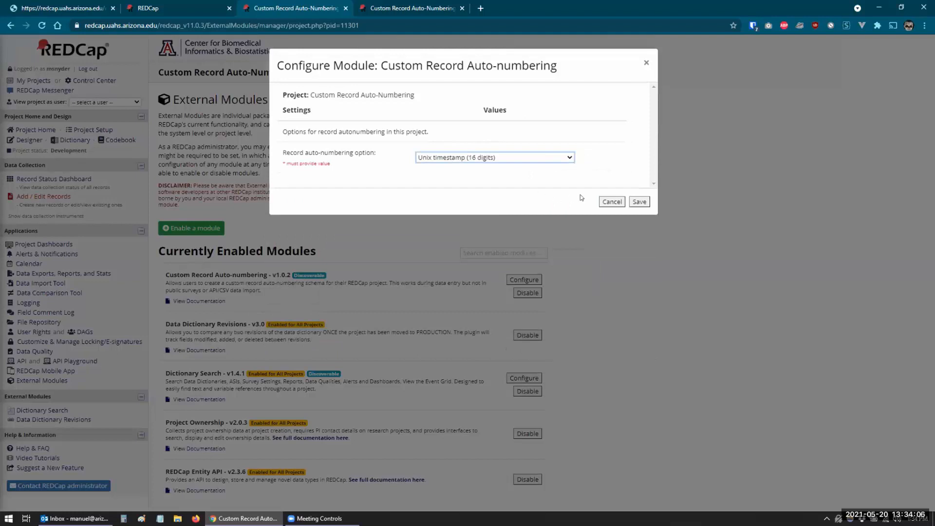
click(570, 159)
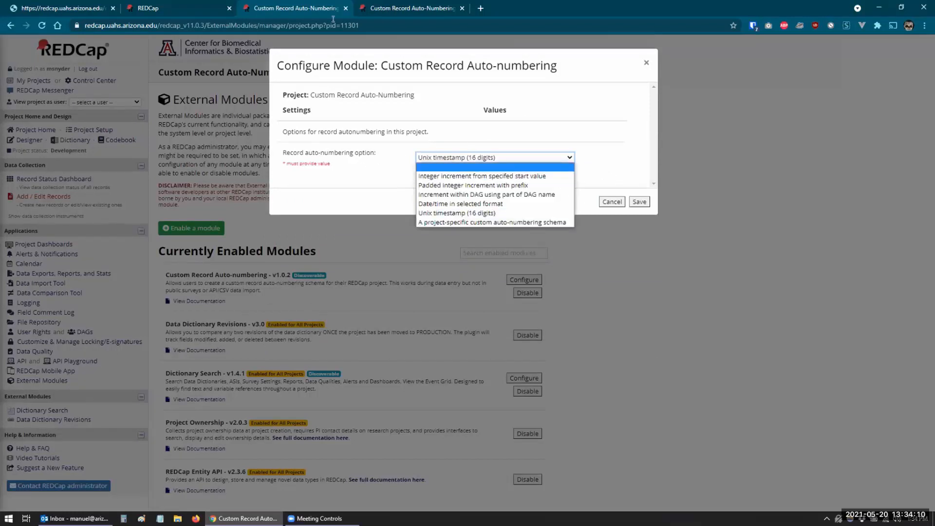
- Delete the newly added record in the other browser tab, then check the remaining record IDs in the Record Status Dashboard
click(354, 16)
click(354, 16)
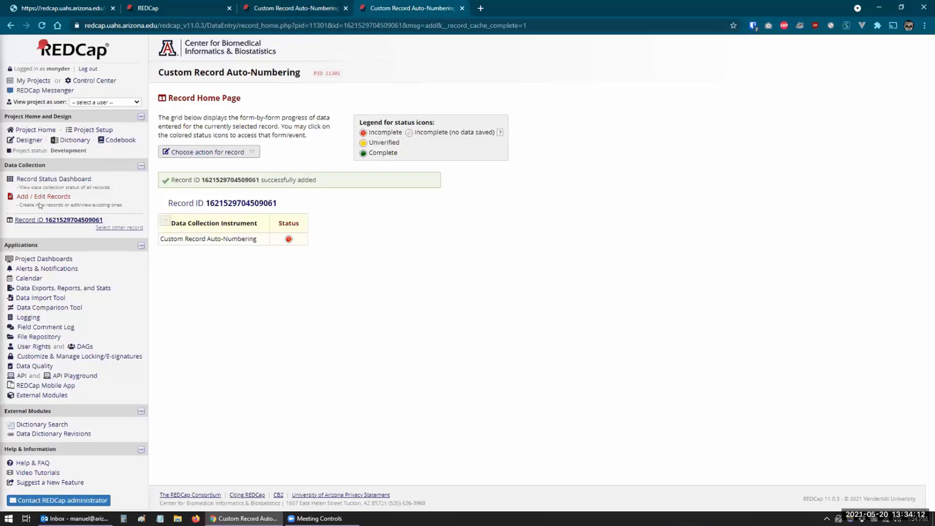
click(224, 152)
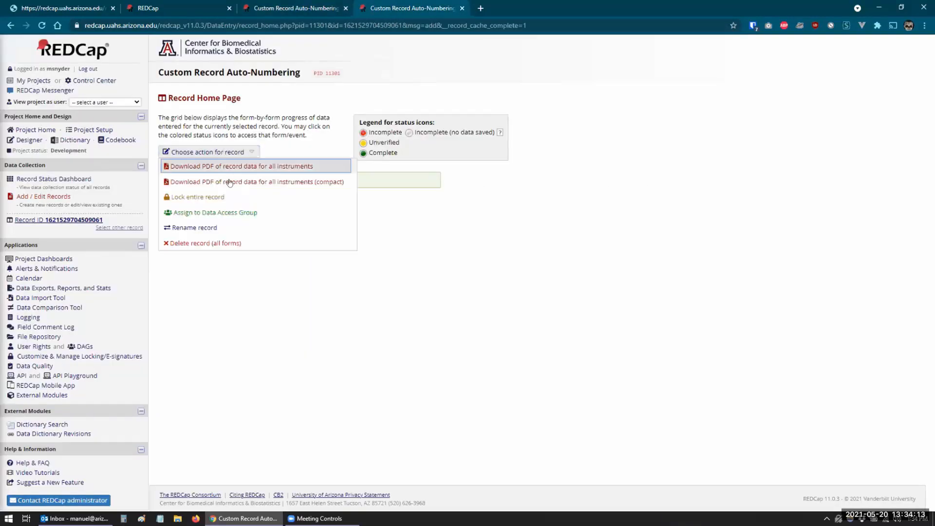
click(190, 243)
click(495, 310)
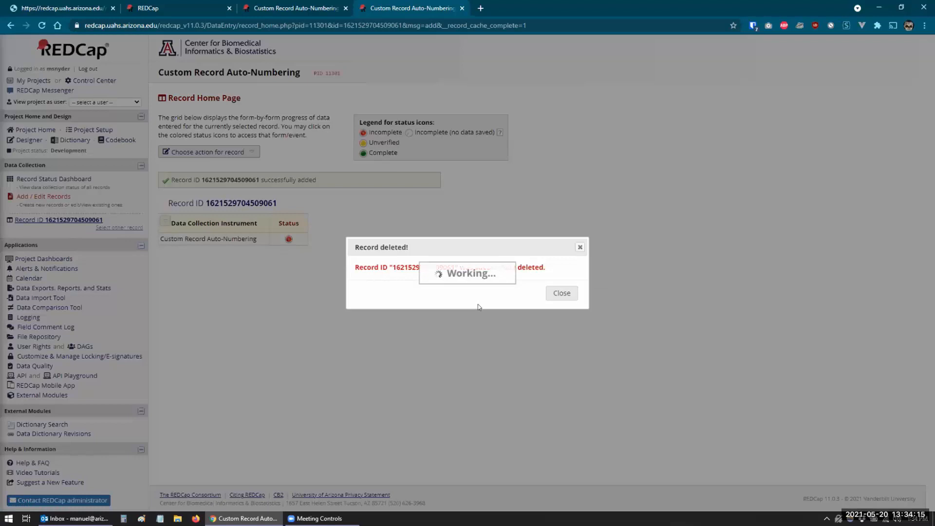
click(562, 294)
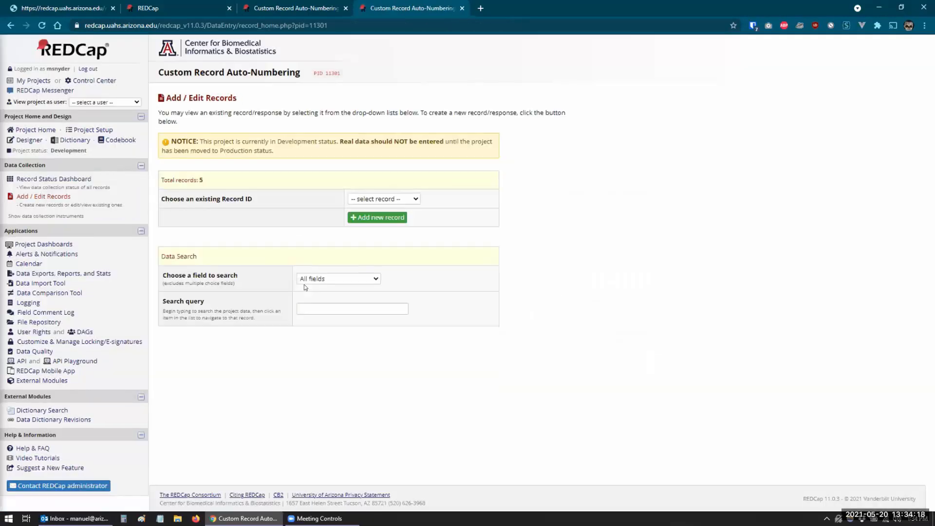
click(53, 179)
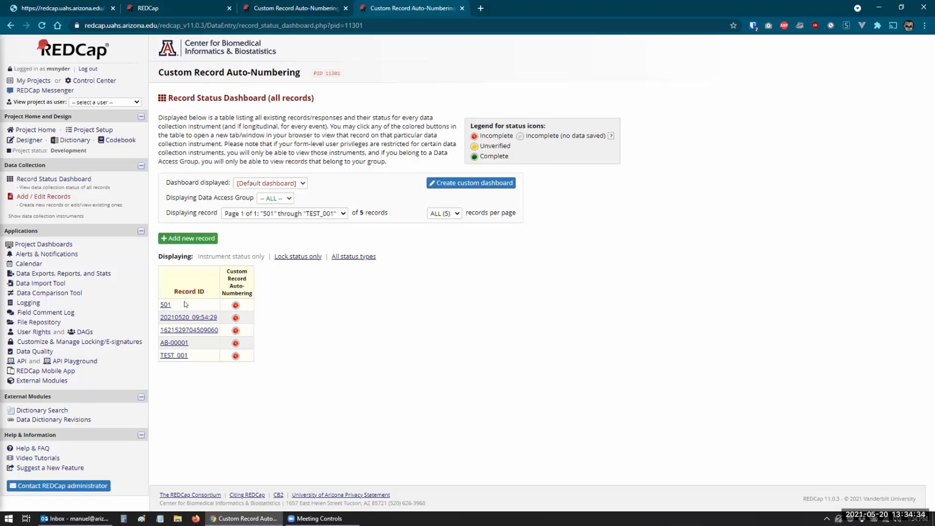
click(171, 330)
- Set the module's auto-numbering option to integer increment from specified start value with 502 as the first record ID, and save
click(292, 8)
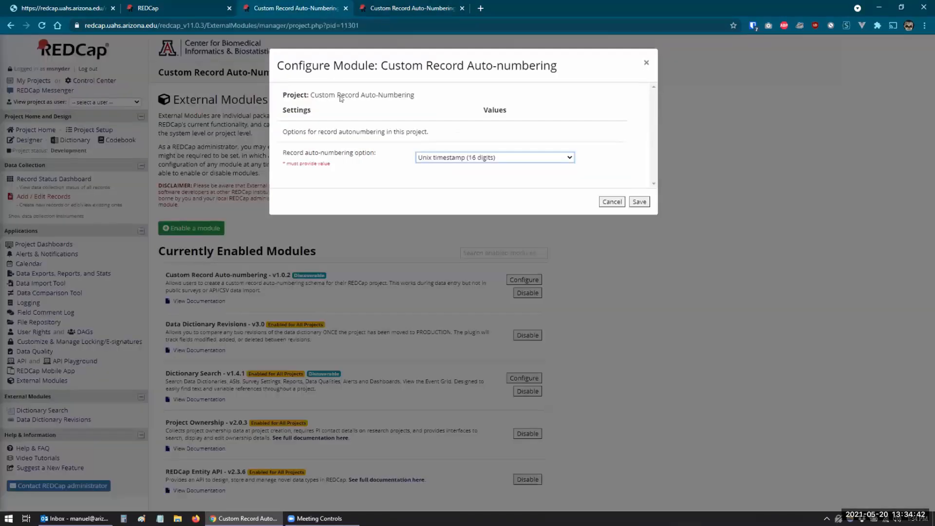
click(444, 157)
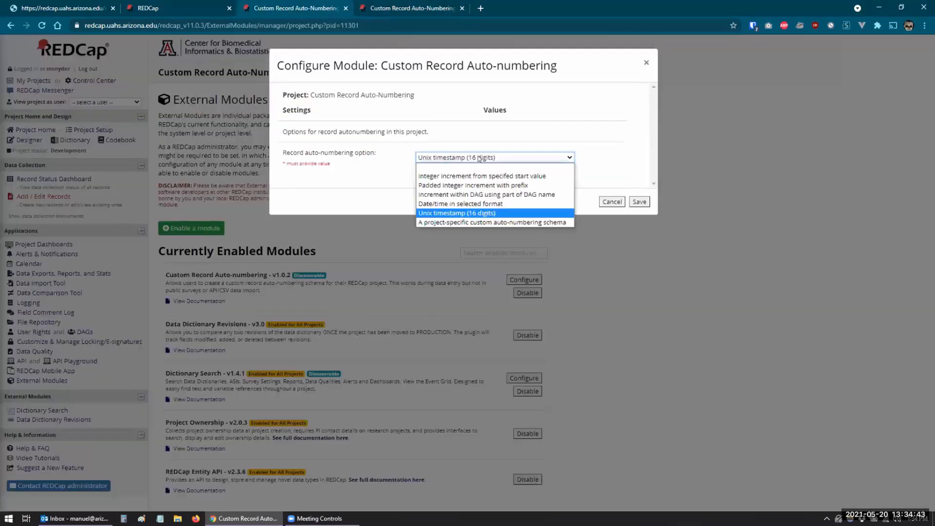
click(465, 215)
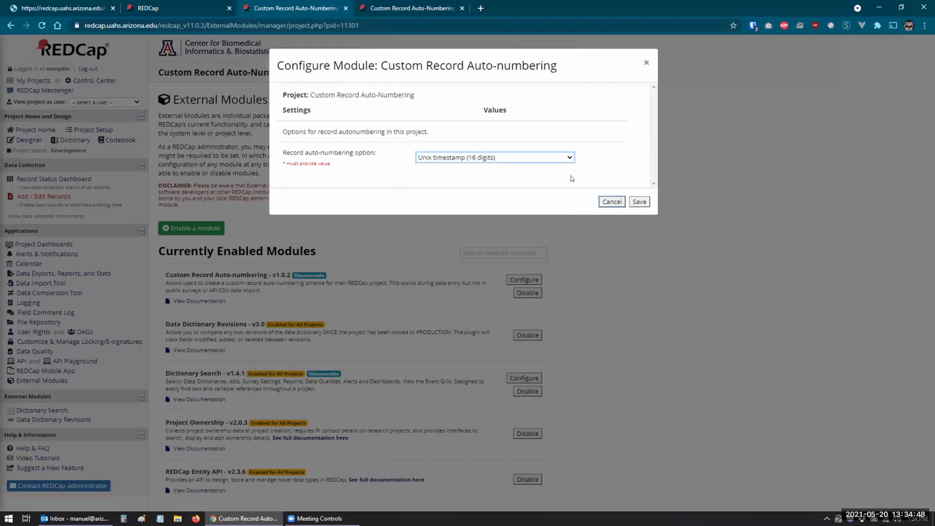
click(539, 157)
click(442, 175)
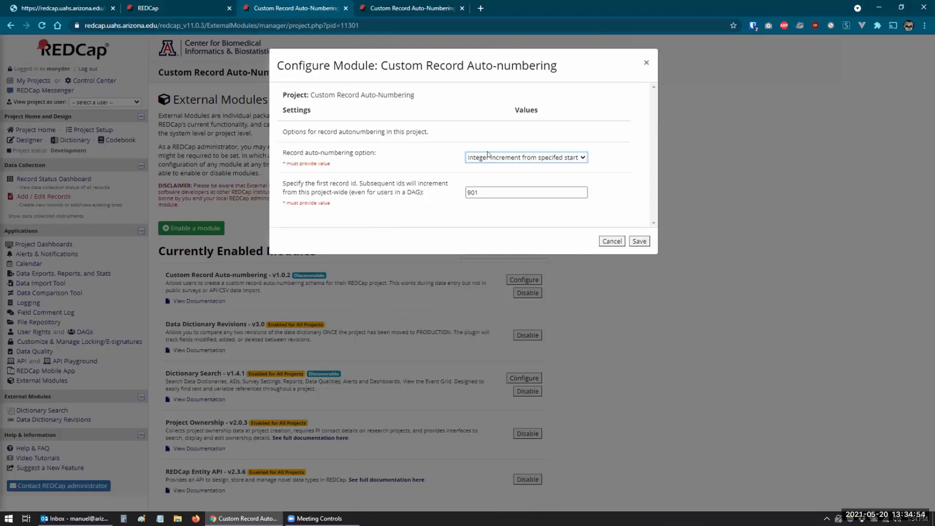
key(Tab)
text(5)
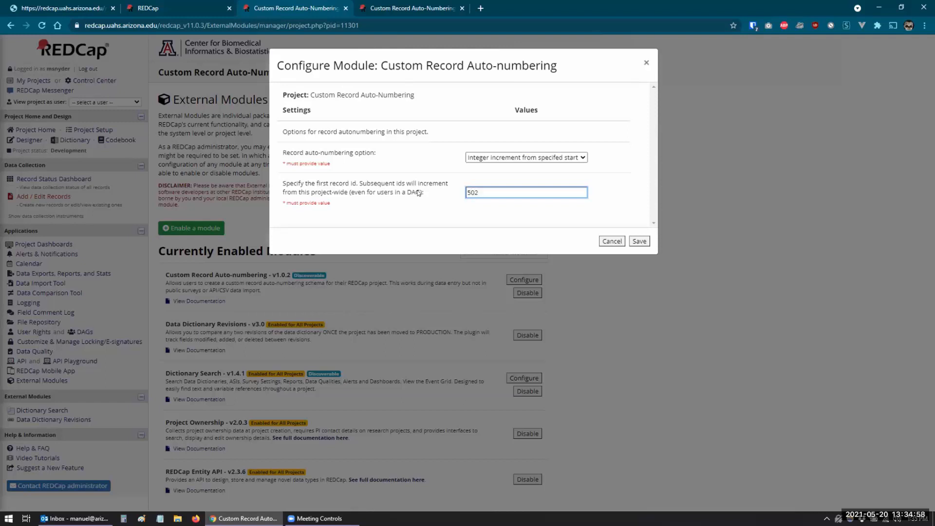
click(633, 241)
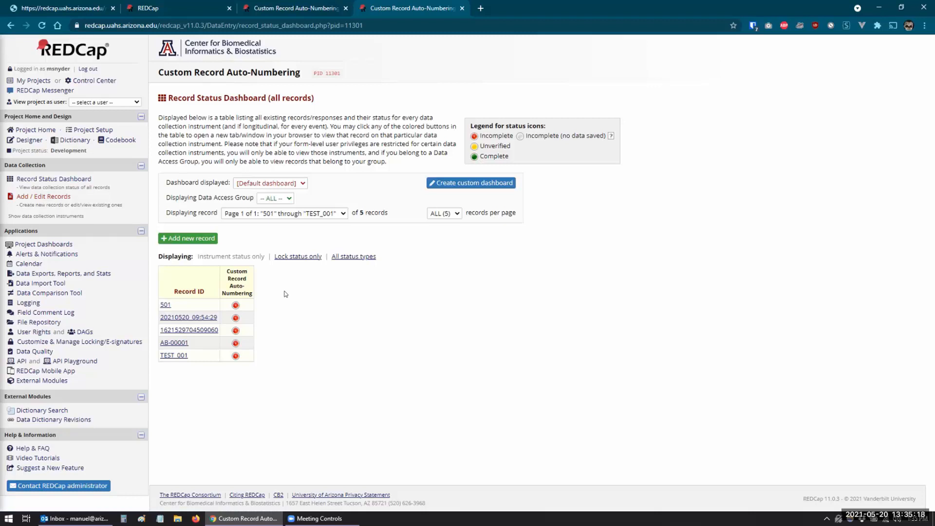
- Add another new record from the Record Status Dashboard with the person's first and last name, and save and exit the form
click(201, 239)
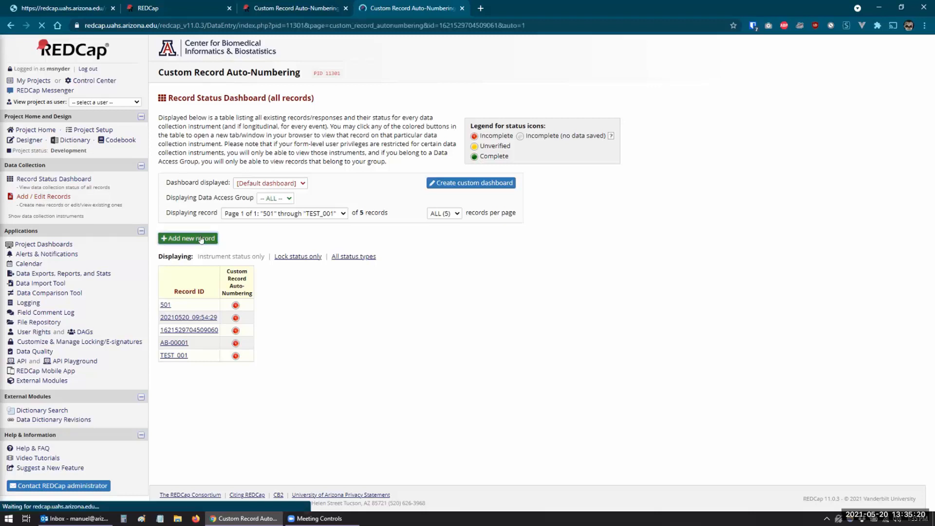
text(Manue)
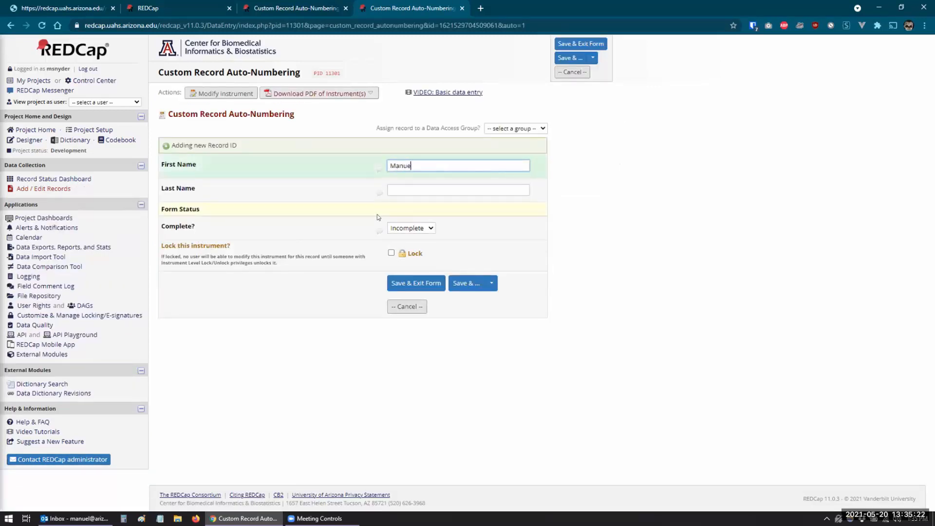
text(l)
key(Tab)
text(Snyder)
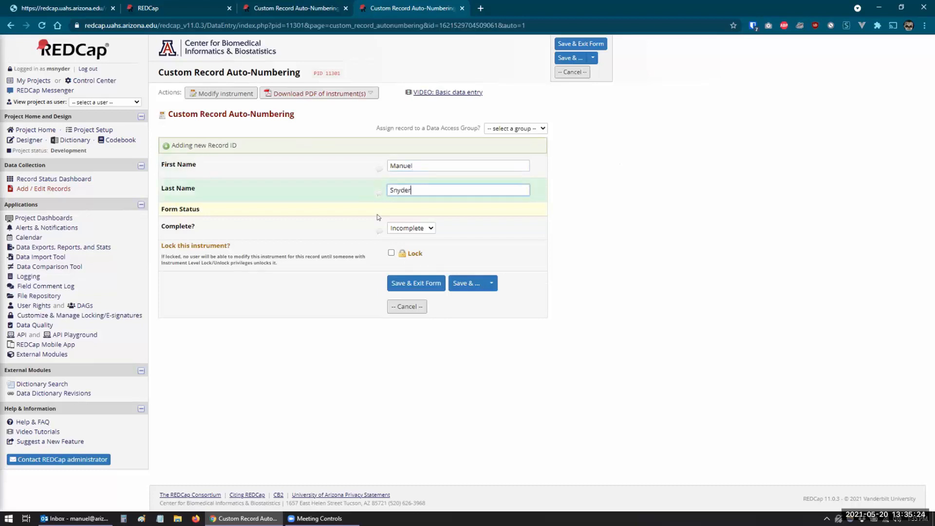
click(408, 284)
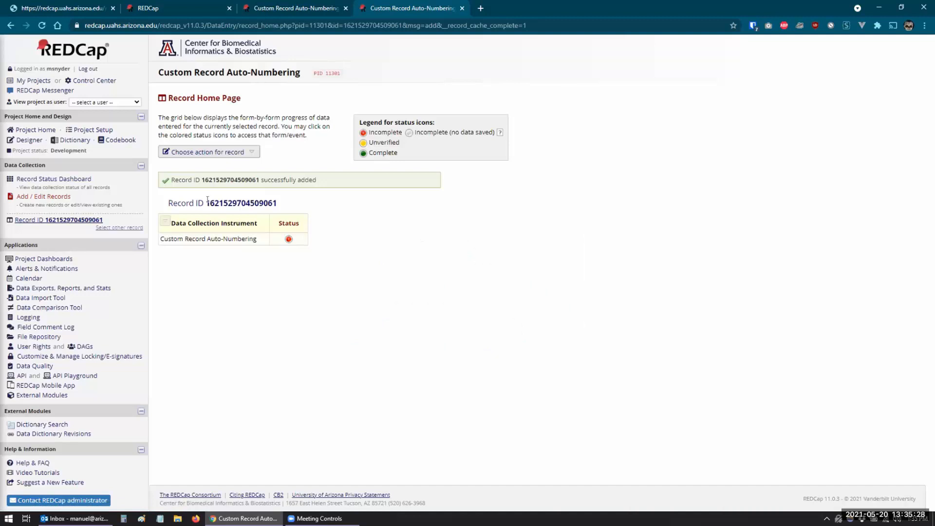
- Switch the module's auto-numbering option to padded integer increment with prefix, keeping prefix AB- and 5-digit padding, and save the configuration
click(292, 9)
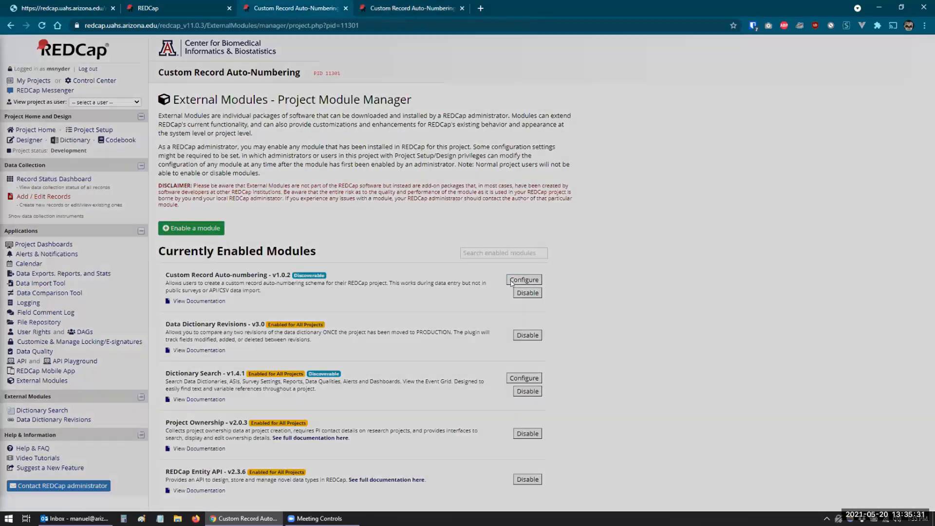
click(511, 280)
click(482, 157)
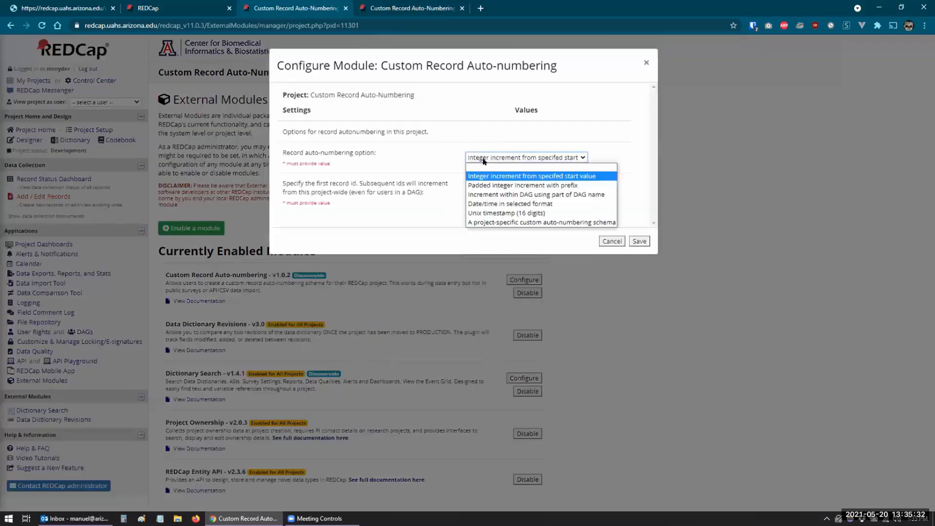
click(480, 179)
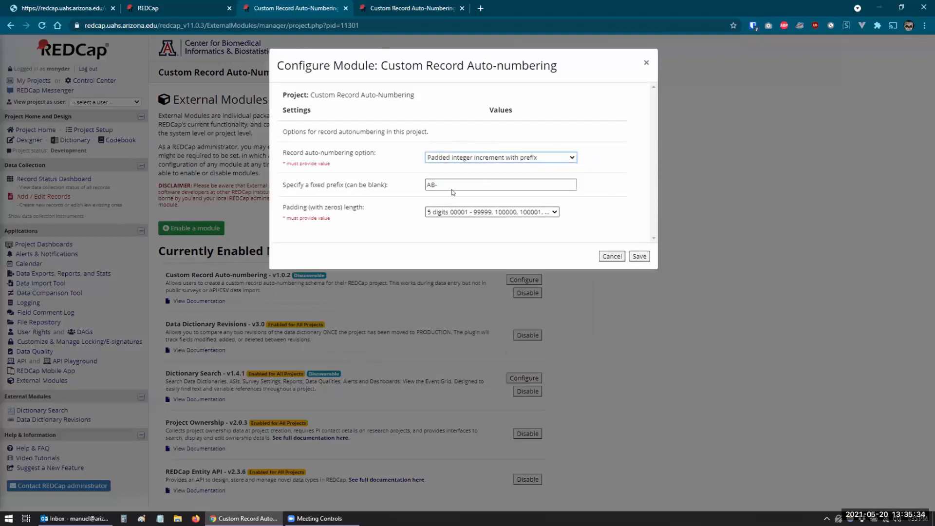
click(638, 256)
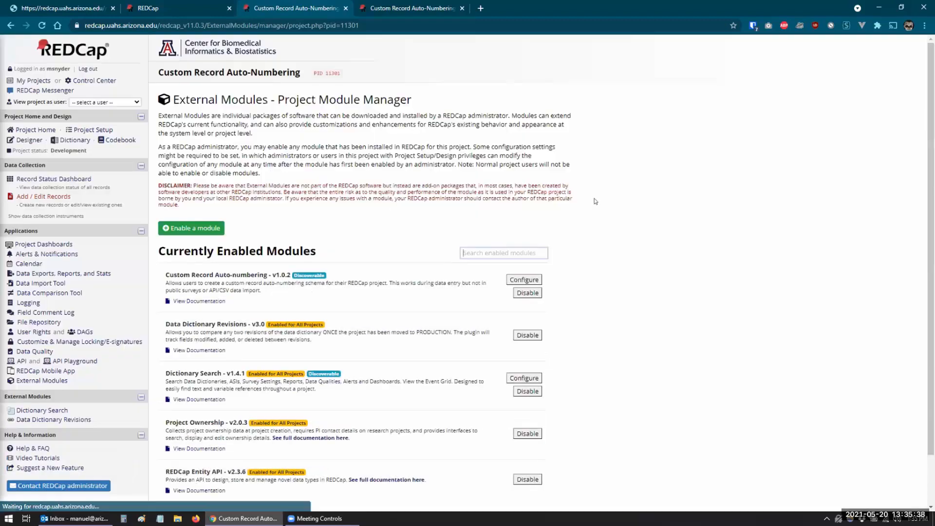
- Return to the record's home page in the other browser tab and permanently delete the record just added
click(380, 8)
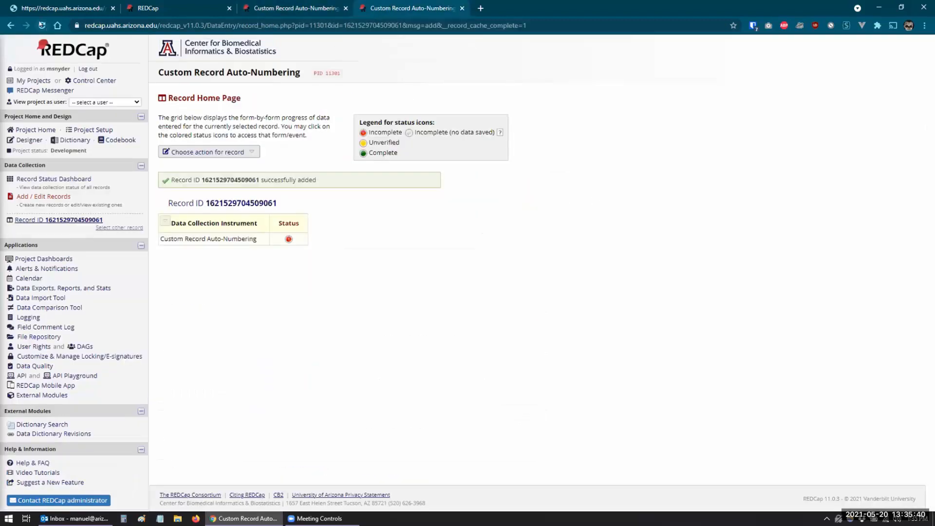
click(198, 152)
click(327, 247)
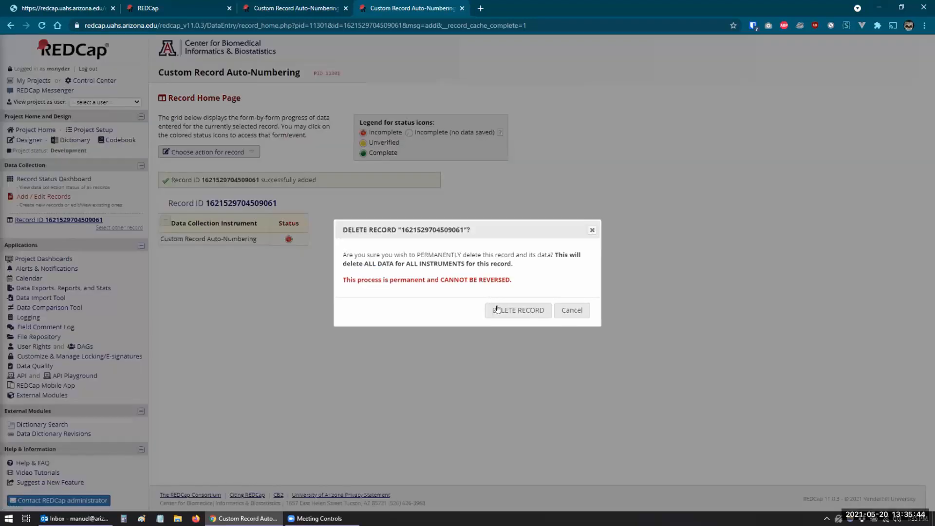
click(500, 308)
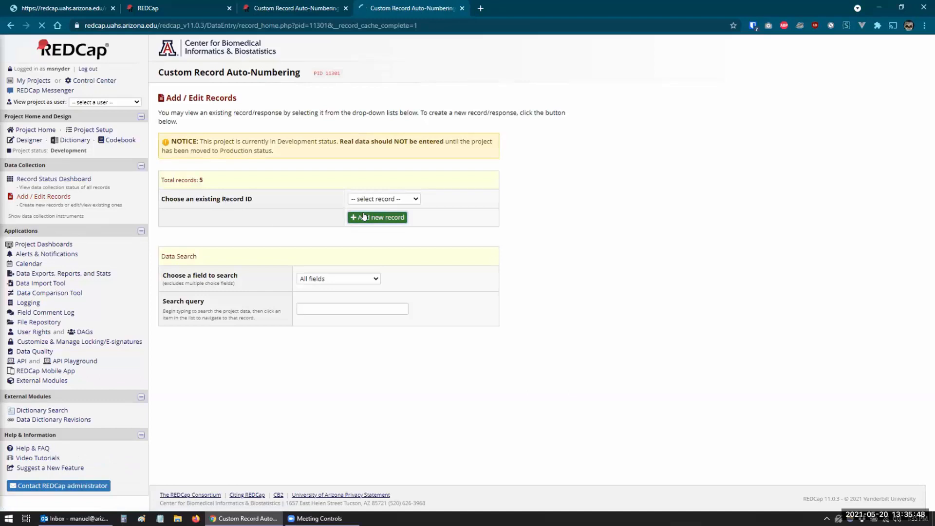
- Add a new record with the person's first and last name, save and exit the form, and check the assigned record ID
click(364, 217)
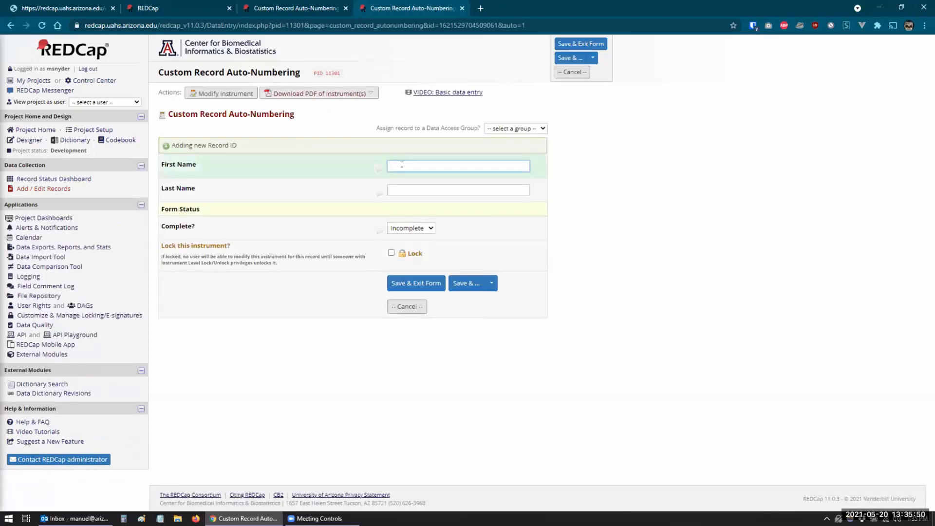
text(Manuel)
key(Tab)
text(Snyder)
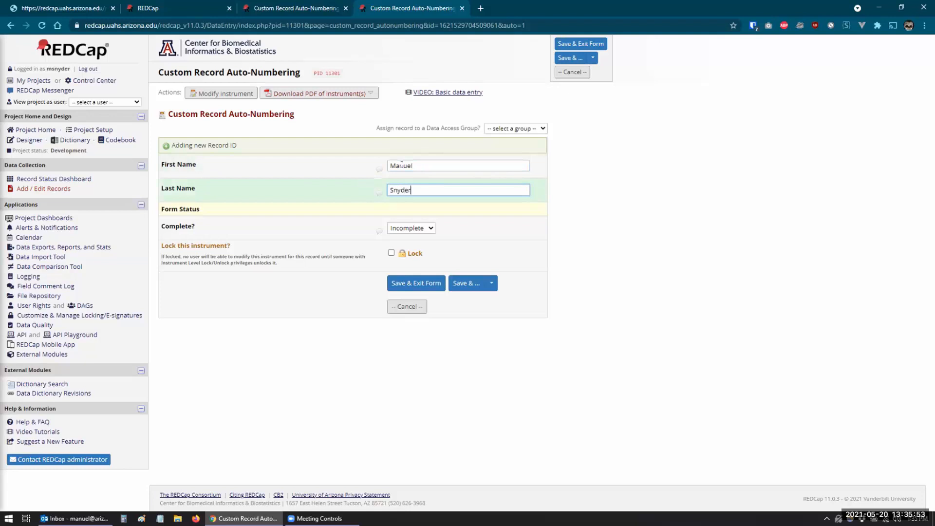
click(402, 286)
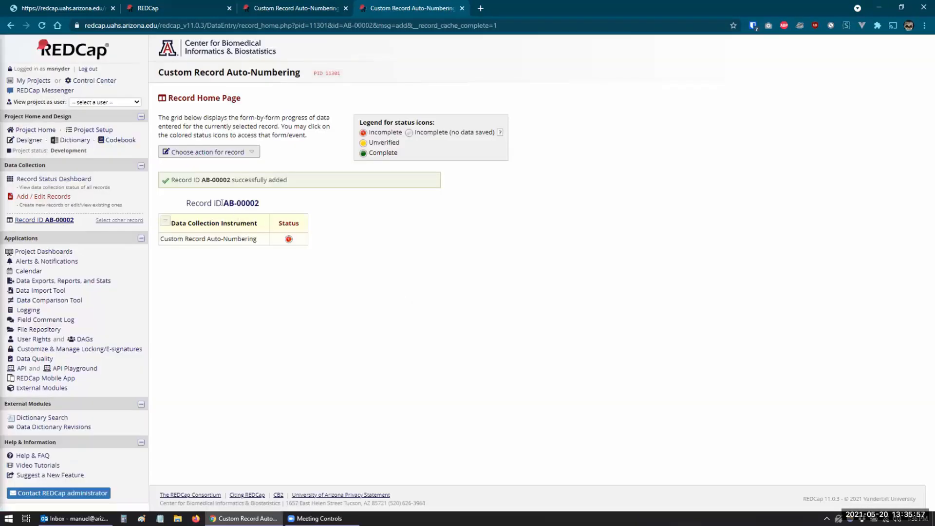
drag(222, 203, 261, 203)
click(394, 252)
- Open the project's Record Status Dashboard to review the list of existing record IDs
click(270, 11)
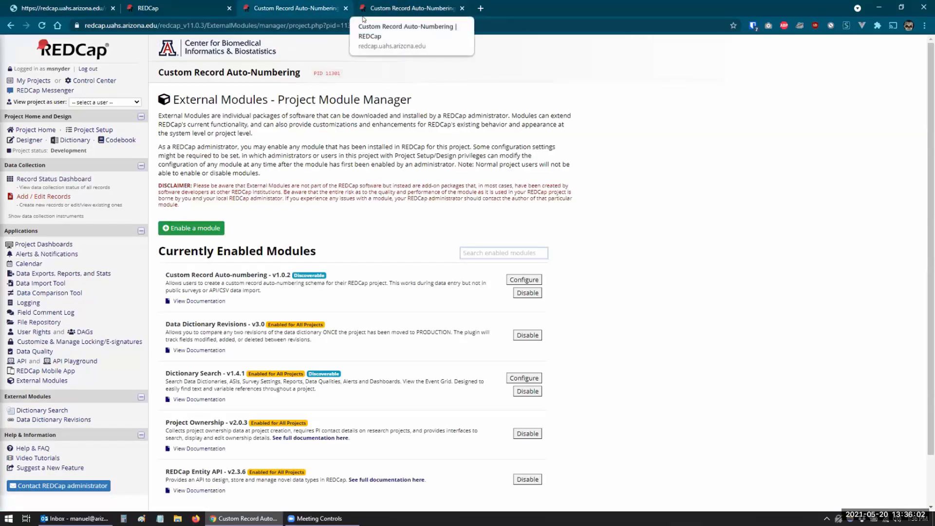
click(412, 9)
click(39, 180)
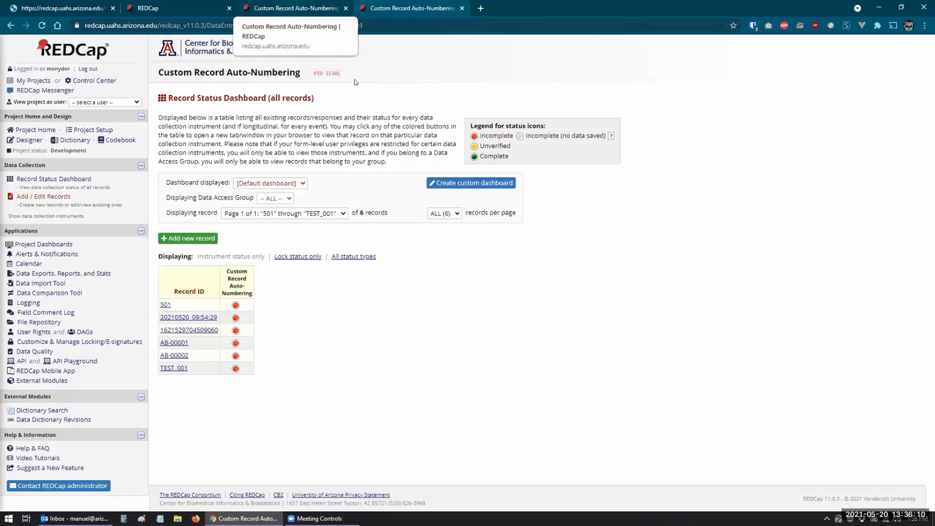
- Open the Custom Record Auto-numbering configuration and compare the settings of the integer increment from specified start value and padded integer increment with prefix options
click(292, 10)
click(510, 280)
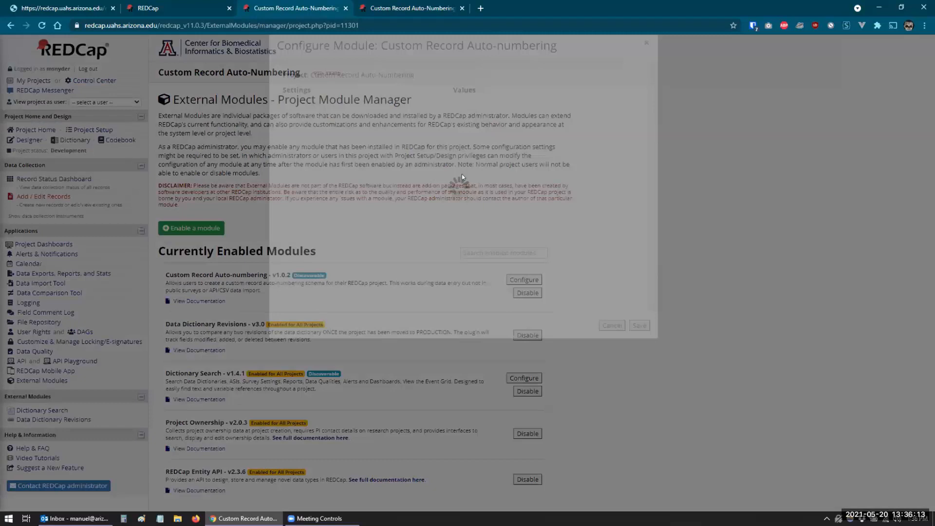
click(482, 159)
click(482, 176)
click(487, 191)
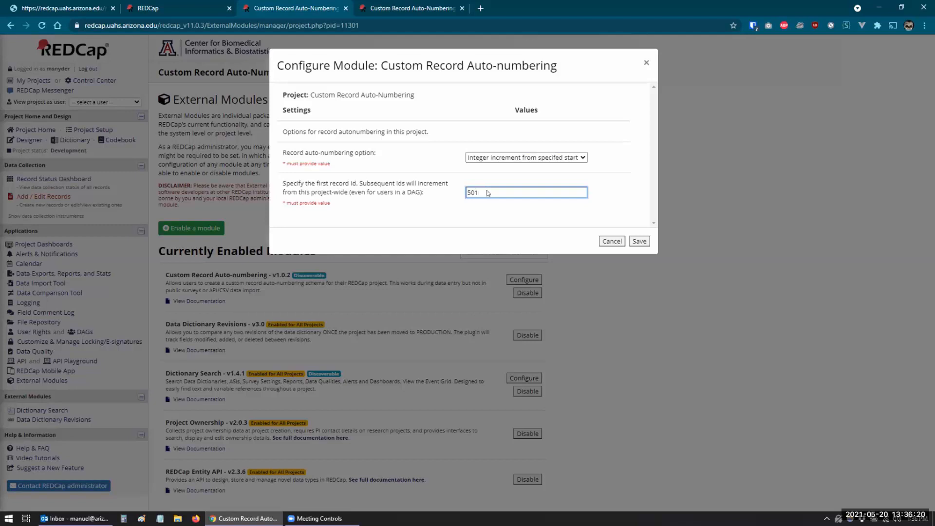
click(485, 154)
click(484, 185)
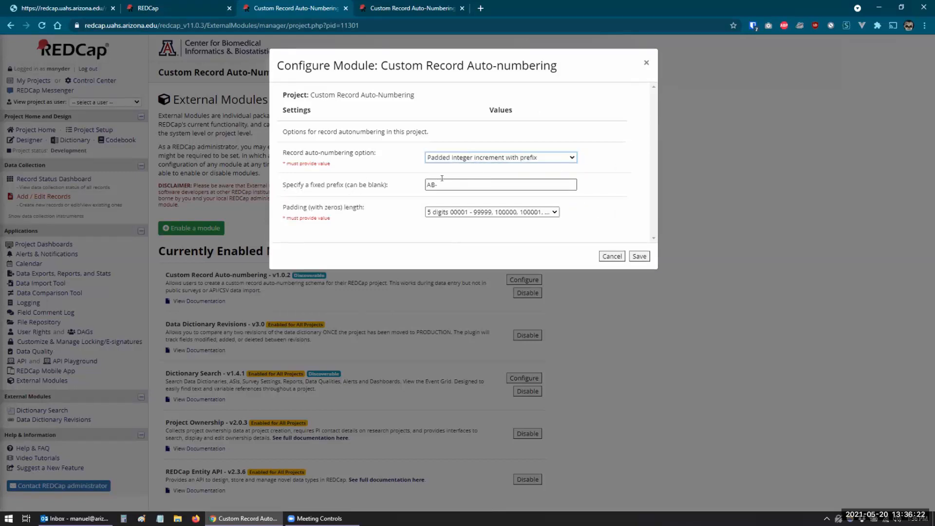
click(451, 184)
click(404, 9)
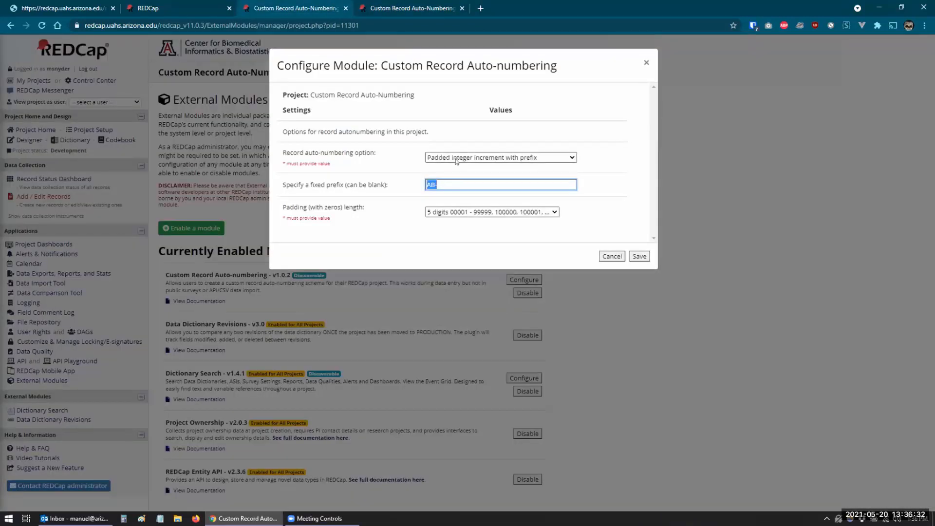
- Set the auto-numbering option to increment within DAG using part of DAG name, and check the project's Data Access Groups in the other browser tab
click(456, 158)
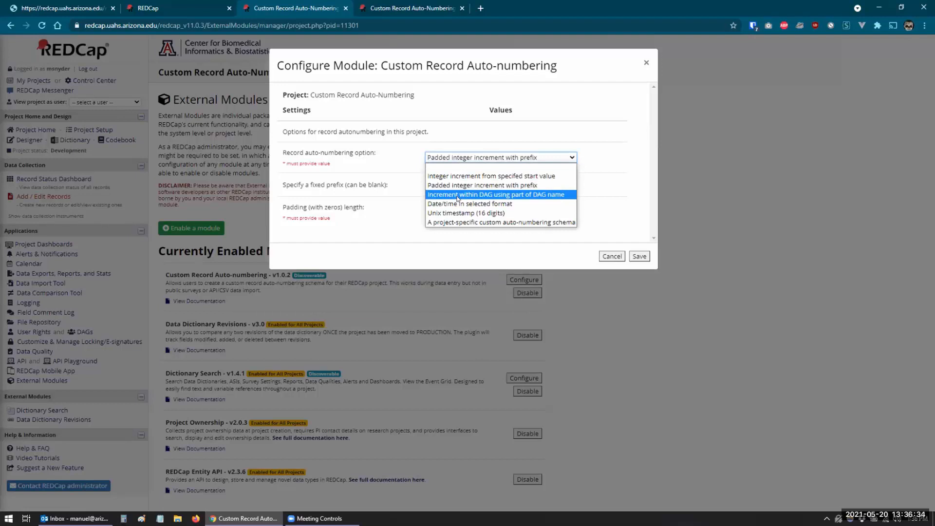
click(458, 195)
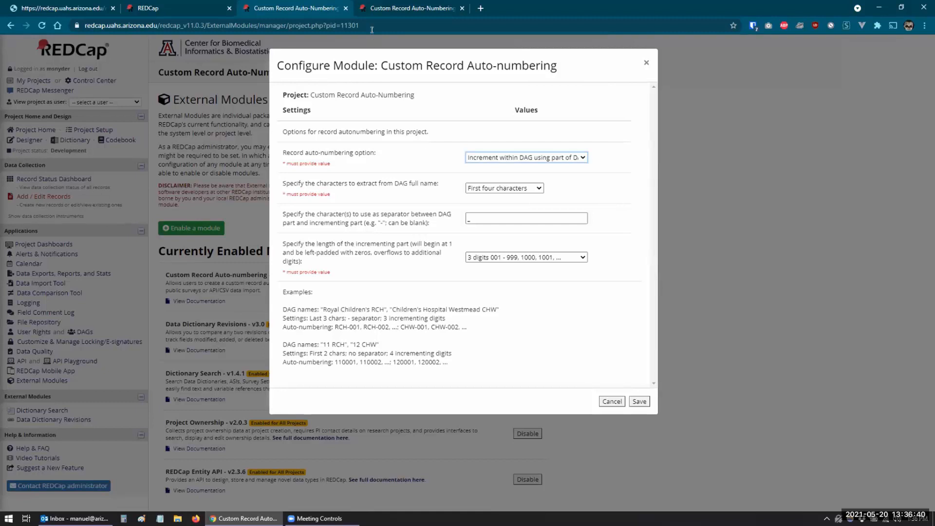
click(413, 8)
click(90, 333)
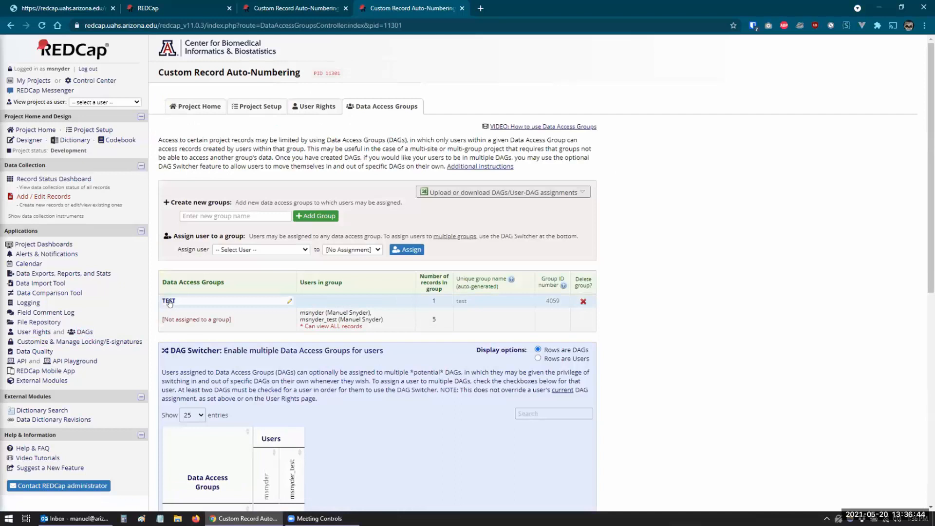
click(281, 15)
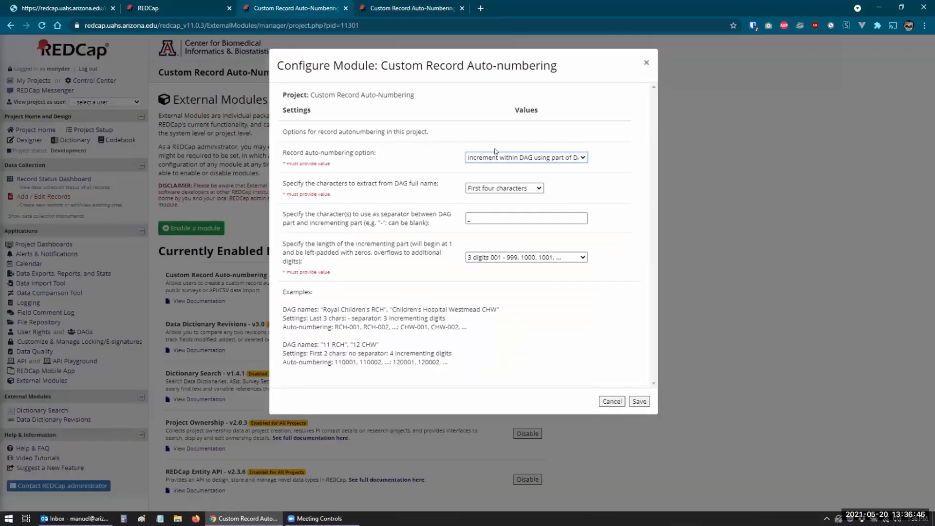
- Choose the first four characters of the DAG name, keep the underscore separator, and set the incrementing part to 3 digits
click(512, 189)
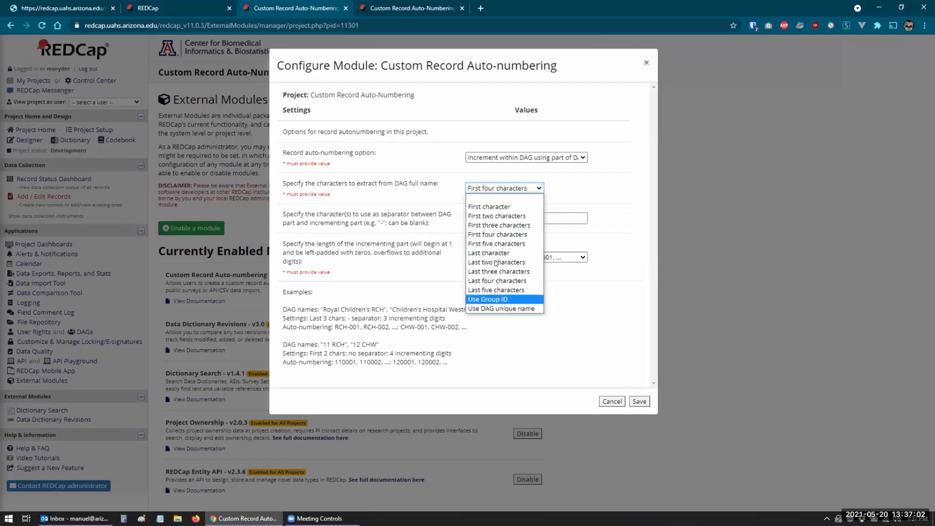
click(500, 236)
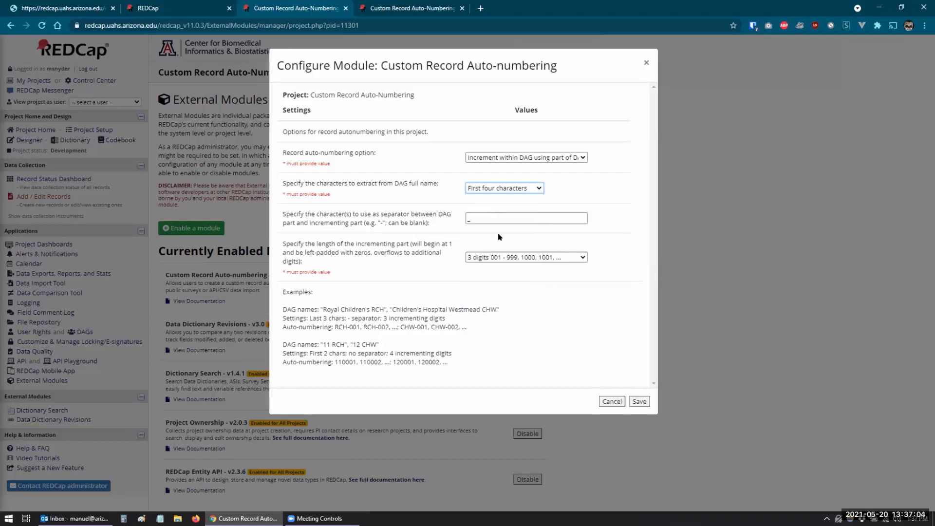
drag(487, 223, 465, 224)
click(478, 238)
click(474, 221)
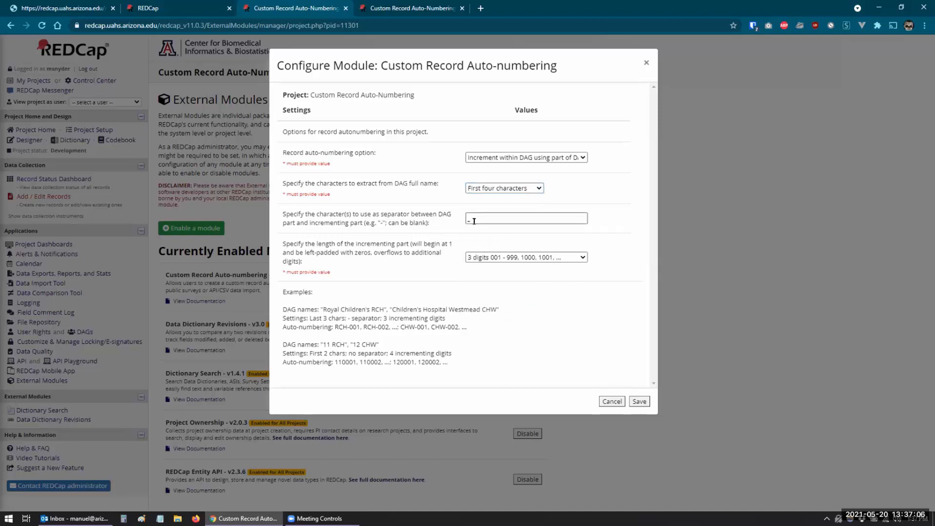
click(491, 257)
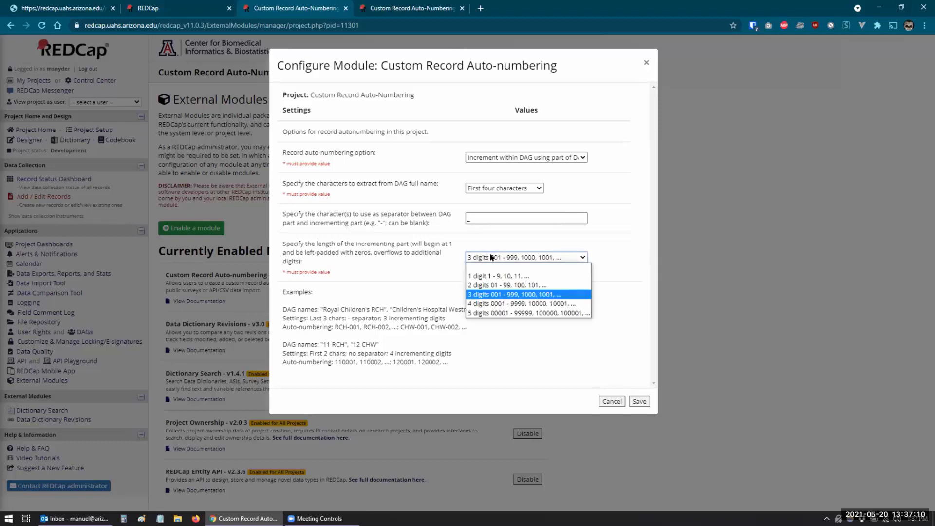
click(496, 294)
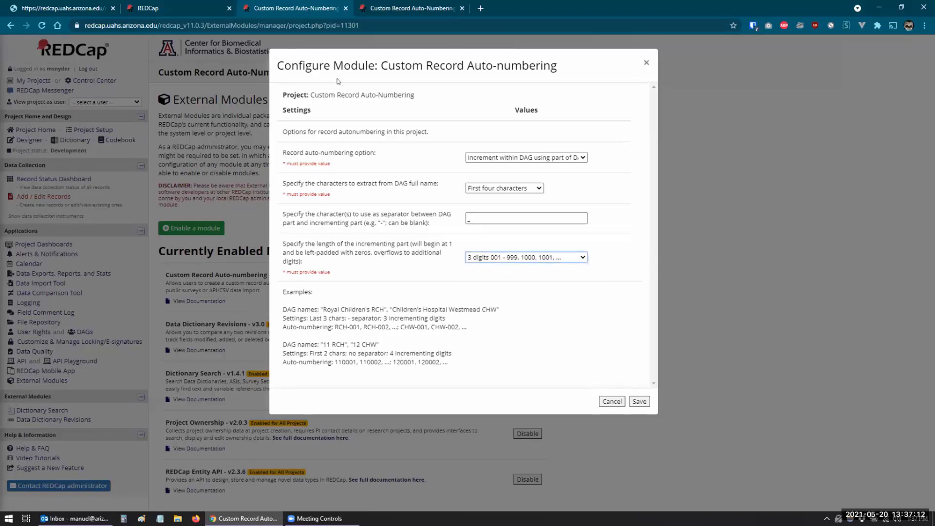
- Check the existing DAG-based record ID on the Record Status Dashboard, and save the module's DAG numbering configuration
key(ctrl+Tab)
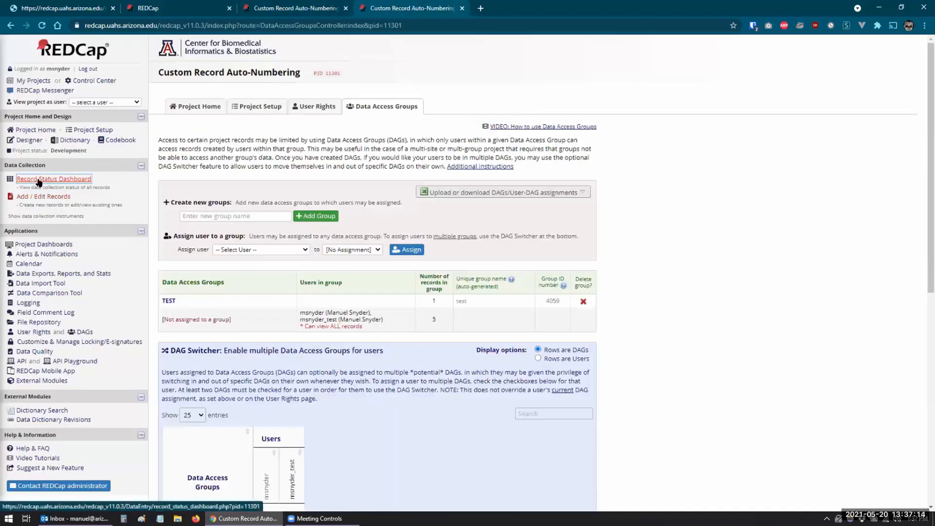
click(49, 181)
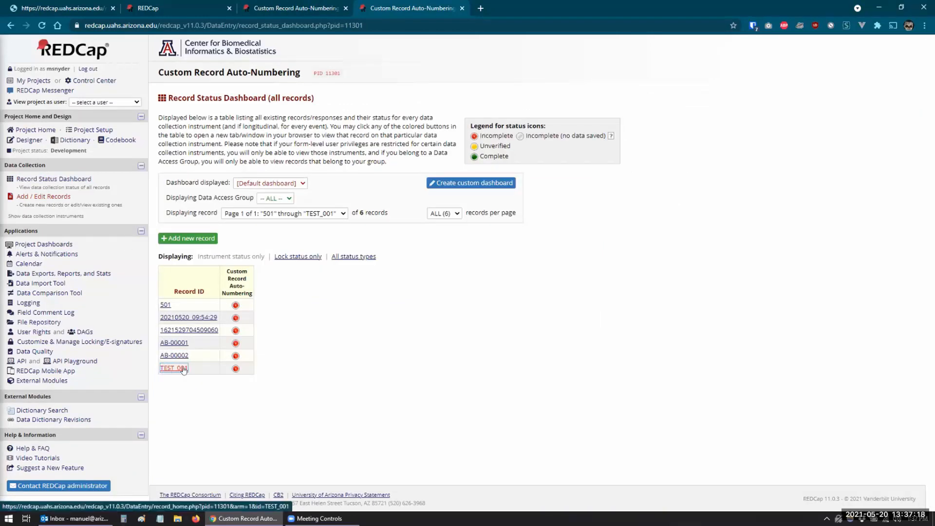
click(282, 15)
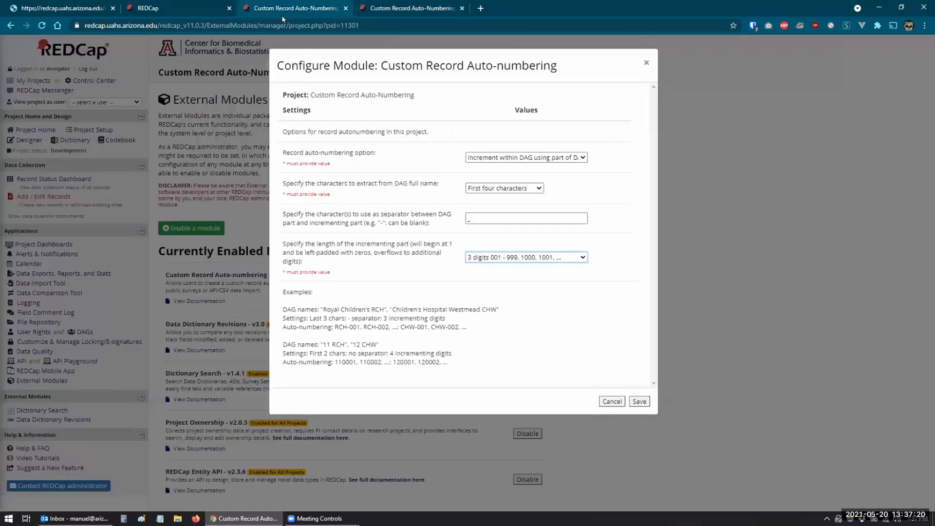
click(638, 402)
- Start a new record from Add / Edit Records, enter the person's first and last name, and try to save and exit the form
click(44, 198)
click(370, 219)
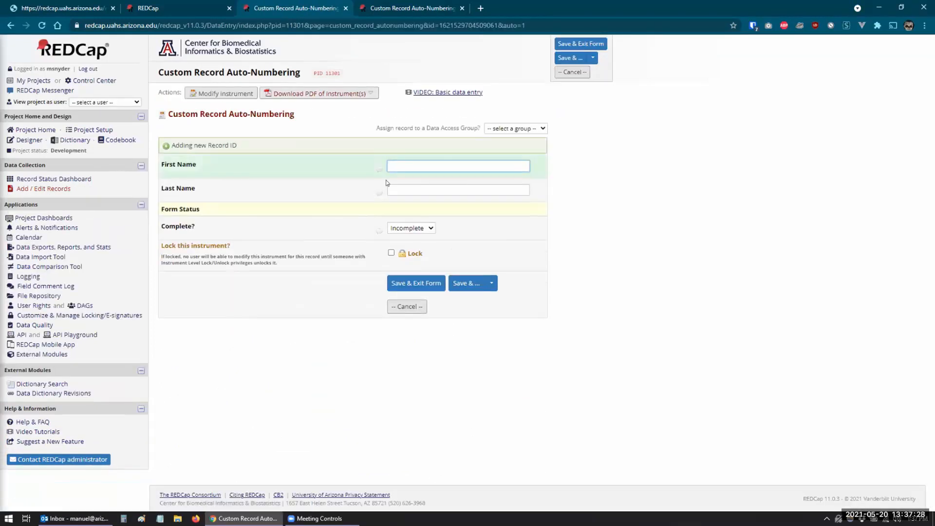
text(Manuel)
key(Tab)
text(Snyder)
click(400, 286)
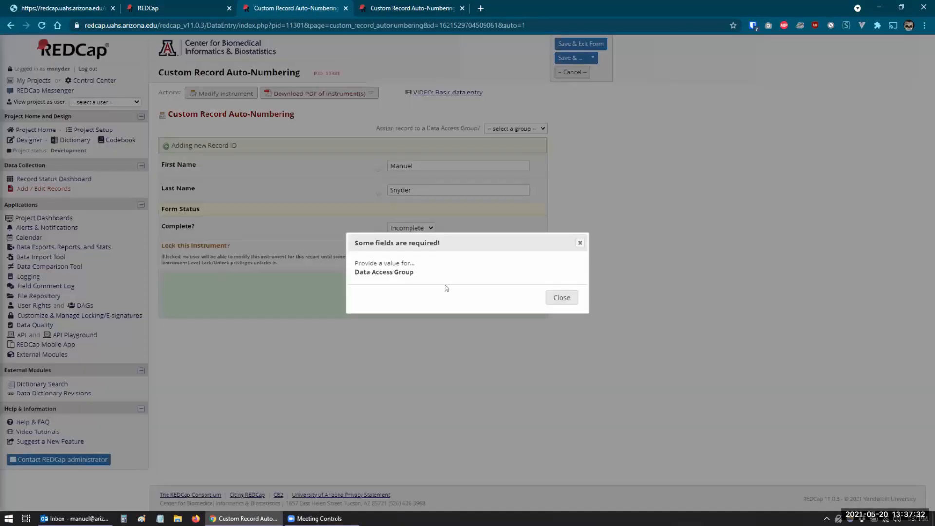
- Assign the new record to the TEST Data Access Group, save and exit the form, and check the assigned record ID
click(562, 297)
click(541, 128)
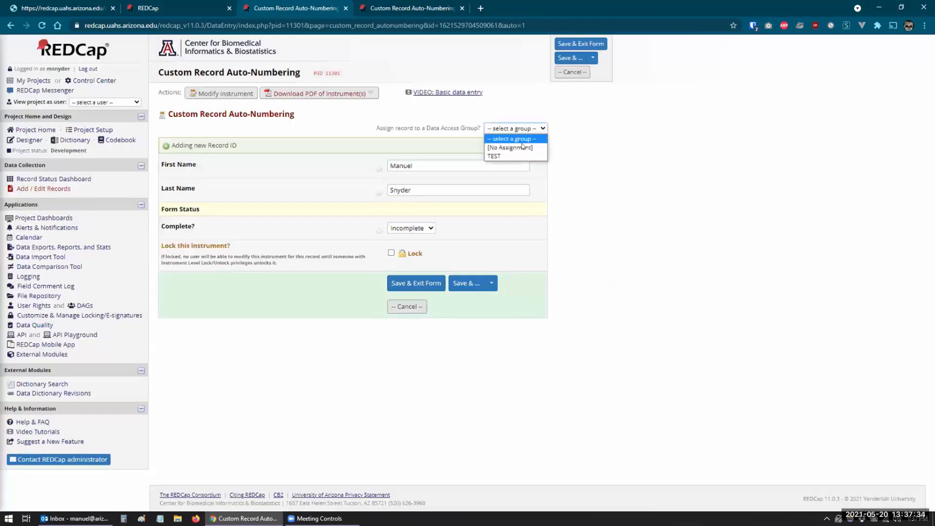
click(535, 156)
click(410, 283)
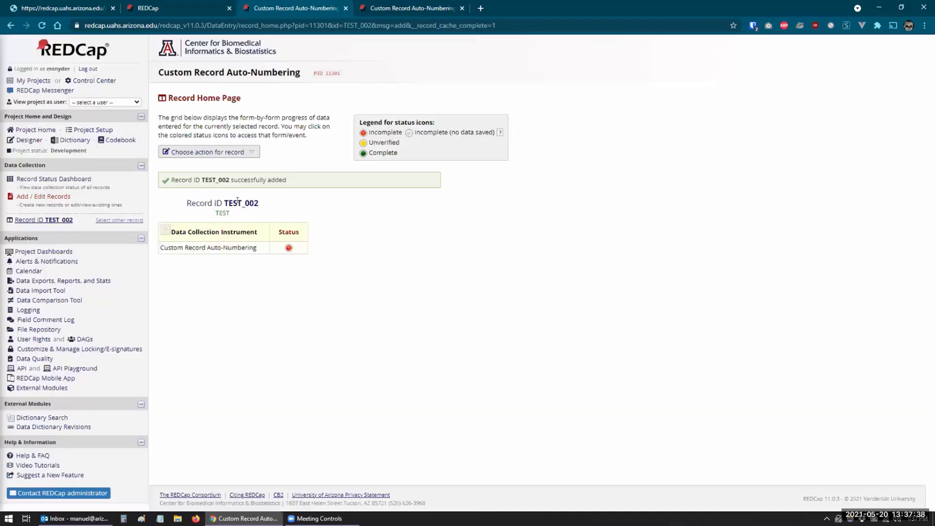
drag(225, 203, 266, 211)
click(266, 211)
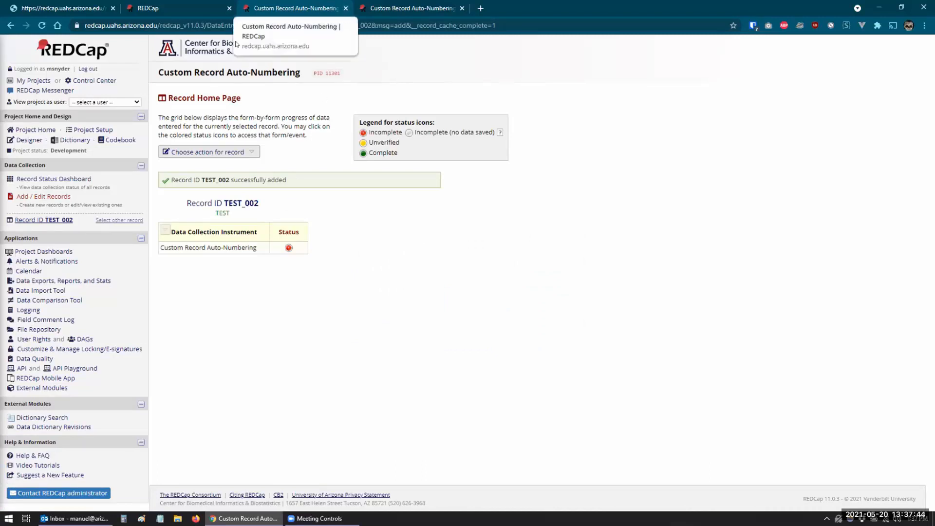
- Reopen the module's configuration from External Modules and set the auto-numbering option to date/time in selected format
click(48, 388)
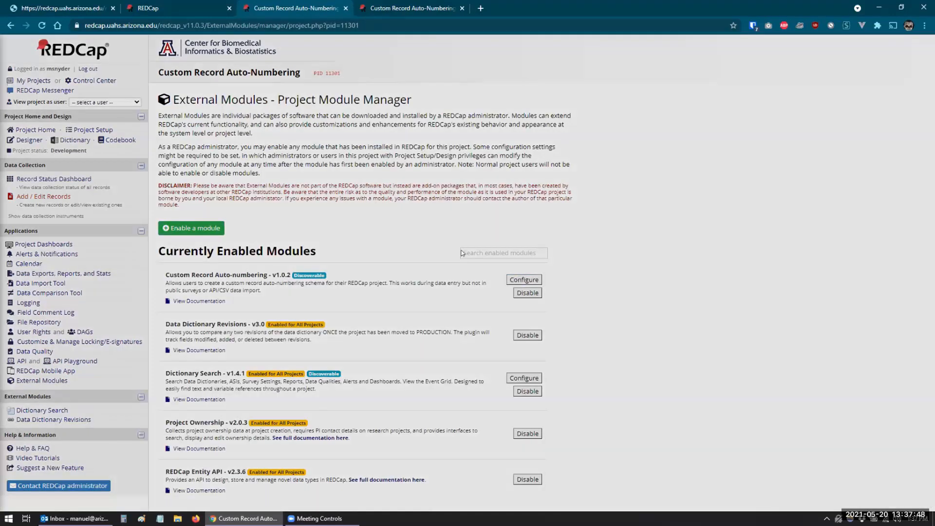
click(478, 158)
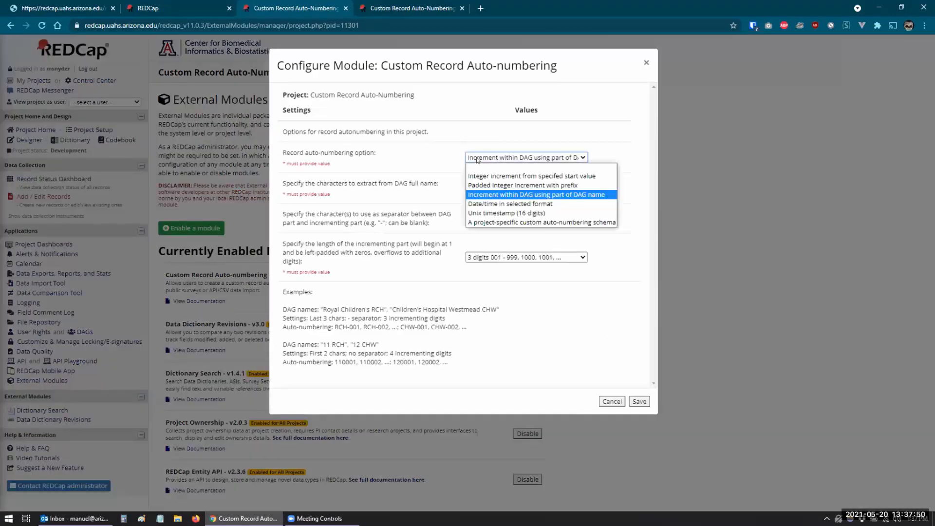
click(489, 203)
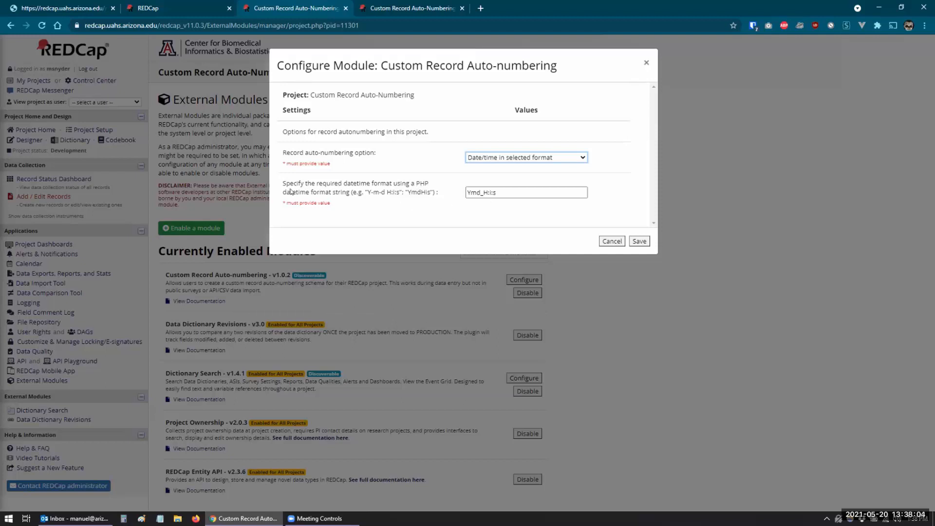
- Review each part of the PHP datetime format string Ymd_H:i:s, keep it, and save the module configuration
drag(467, 192, 497, 193)
click(498, 193)
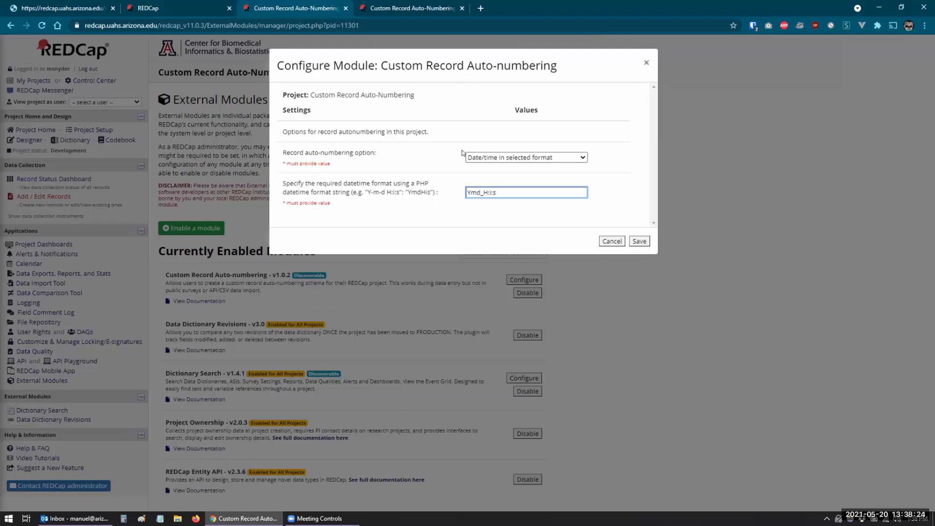
drag(466, 192, 470, 192)
click(472, 191)
drag(480, 191, 476, 191)
click(481, 192)
drag(482, 192, 488, 193)
click(489, 192)
click(635, 241)
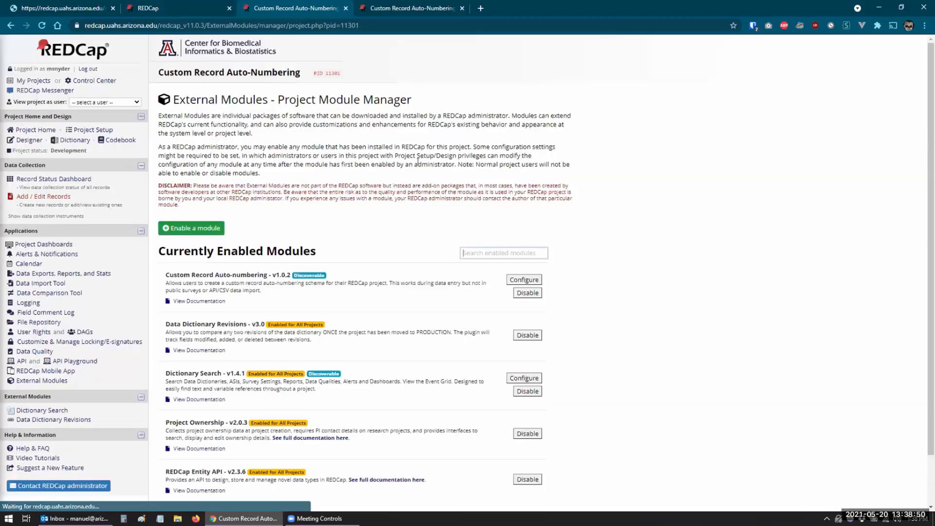
- Add another record through Add / Edit Records in the other browser tab with the person's first and last name, and save and exit
click(409, 8)
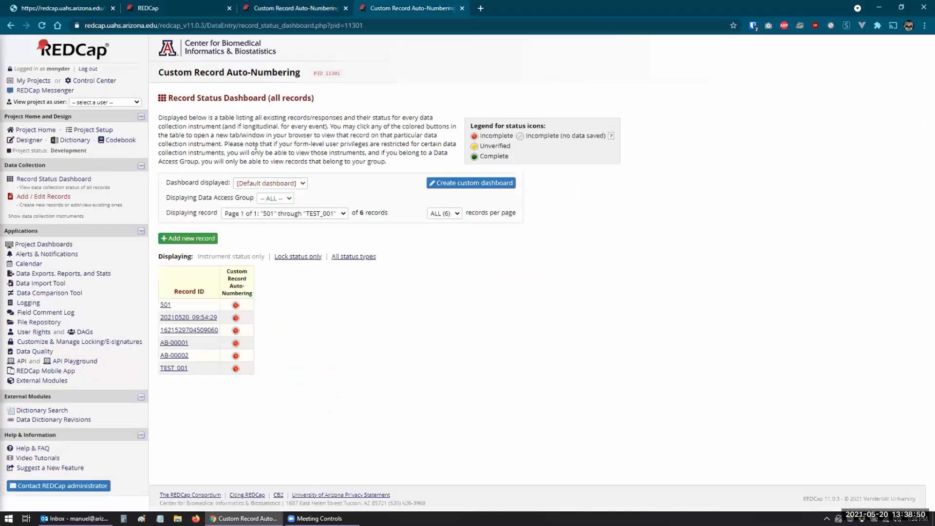
click(44, 196)
click(402, 218)
click(407, 166)
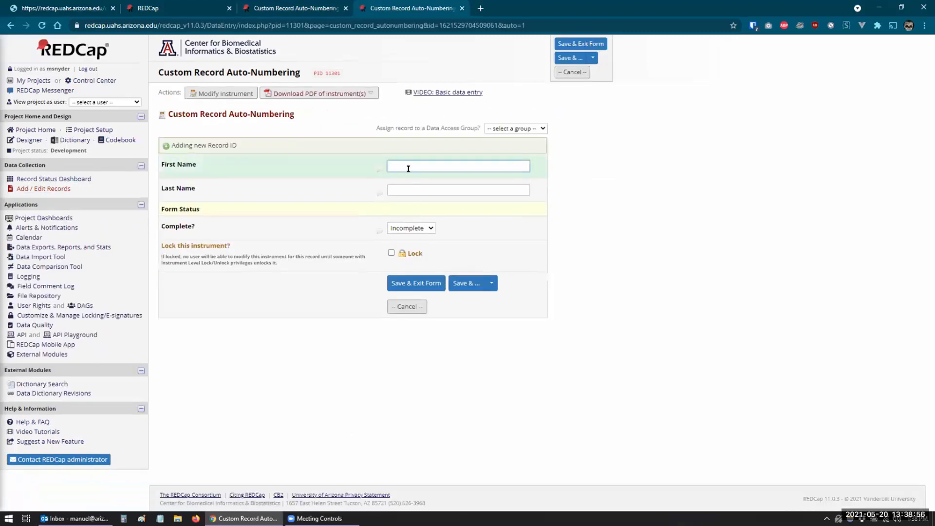
text(Manuel)
key(Tab)
text(Snyder)
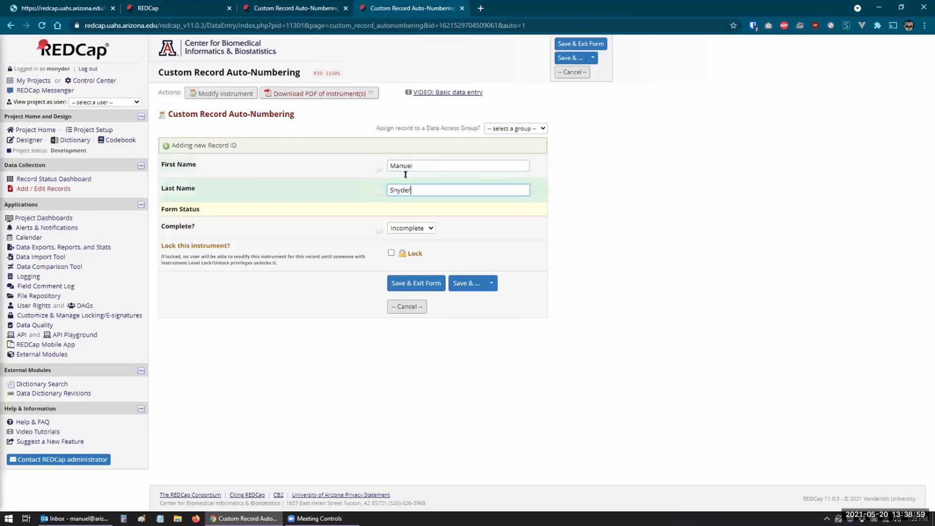
click(399, 283)
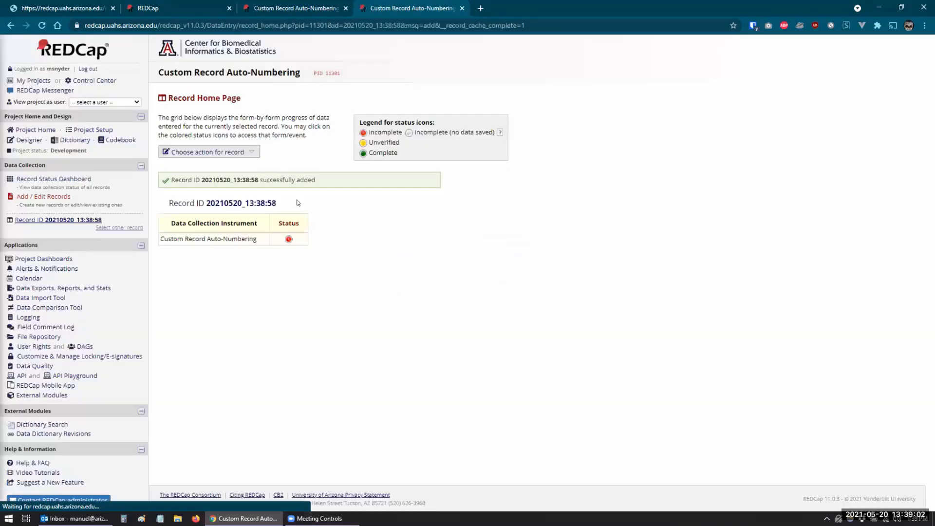
- Examine the date part and the hour, minute and second parts of the new record's ID on the Record Home Page
drag(202, 199, 239, 203)
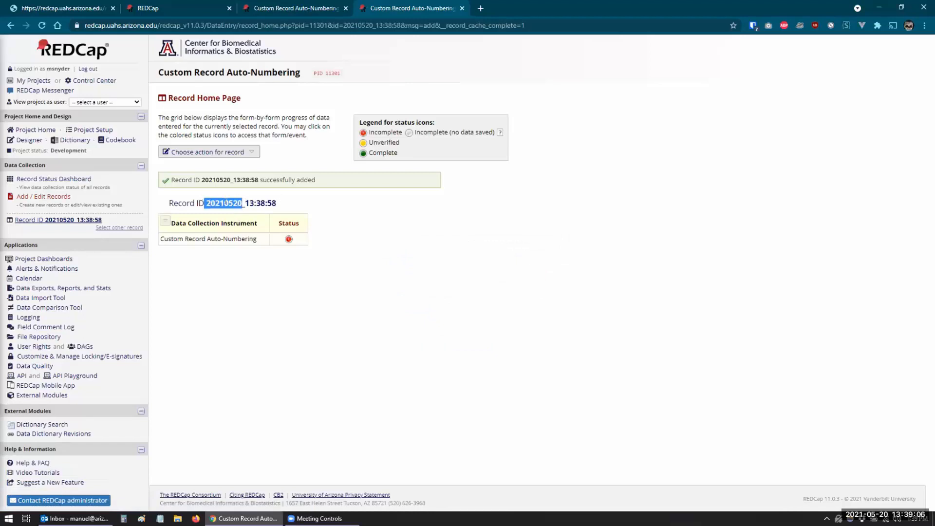
drag(248, 203, 278, 203)
click(289, 203)
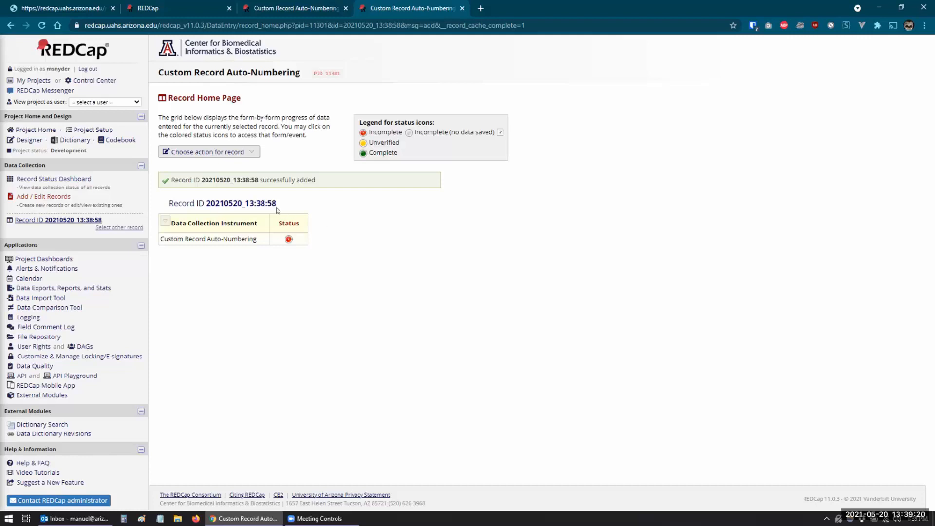
drag(267, 202, 279, 206)
click(306, 207)
drag(249, 202, 263, 201)
click(324, 203)
- Reopen the Custom Record Auto-numbering configuration in the other browser tab and set the record auto-numbering option to Unix timestamp (16 digits)
click(312, 8)
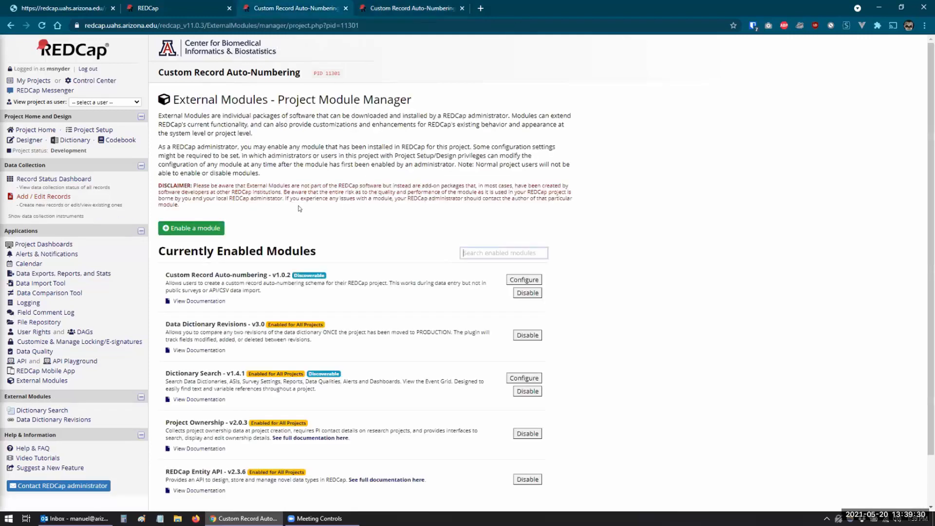
click(510, 278)
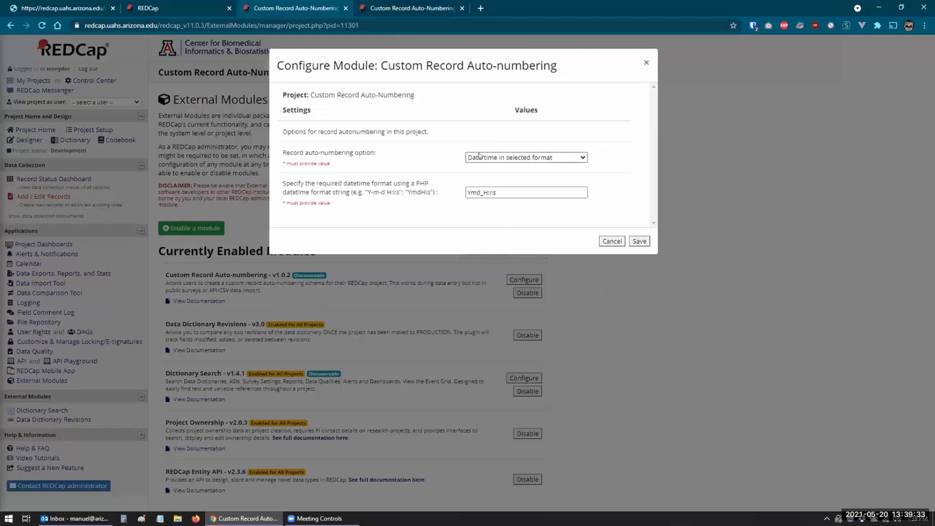
click(480, 157)
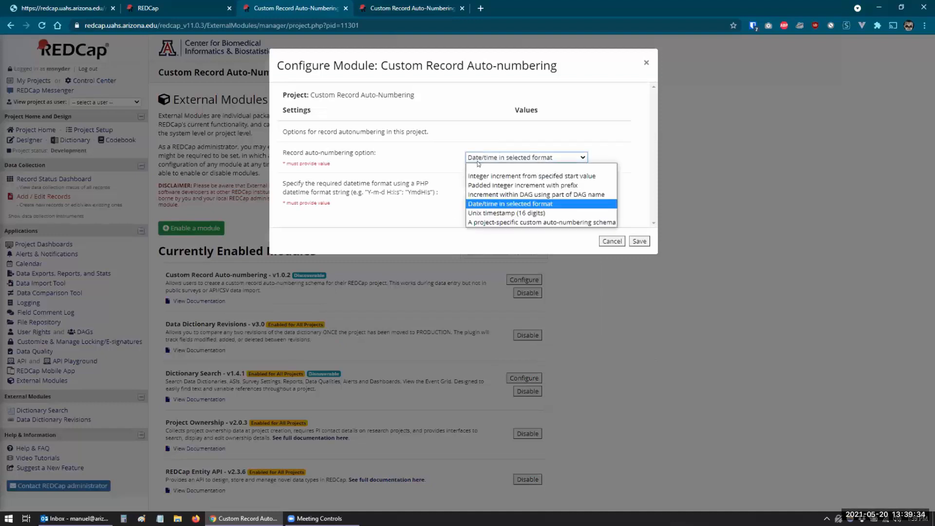
click(476, 212)
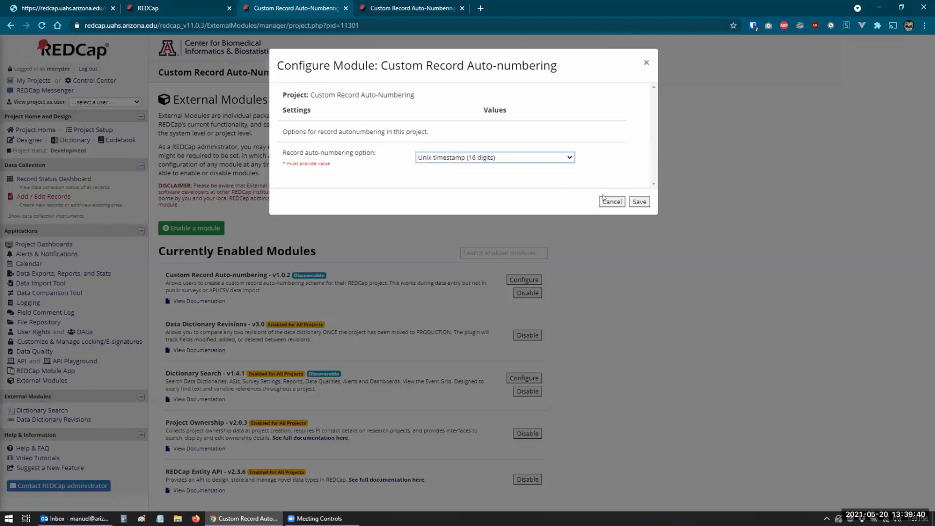
click(637, 201)
- Check the Unix timestamp record ID on the Record Status Dashboard in the other browser tab, and return to the module configuration
click(378, 15)
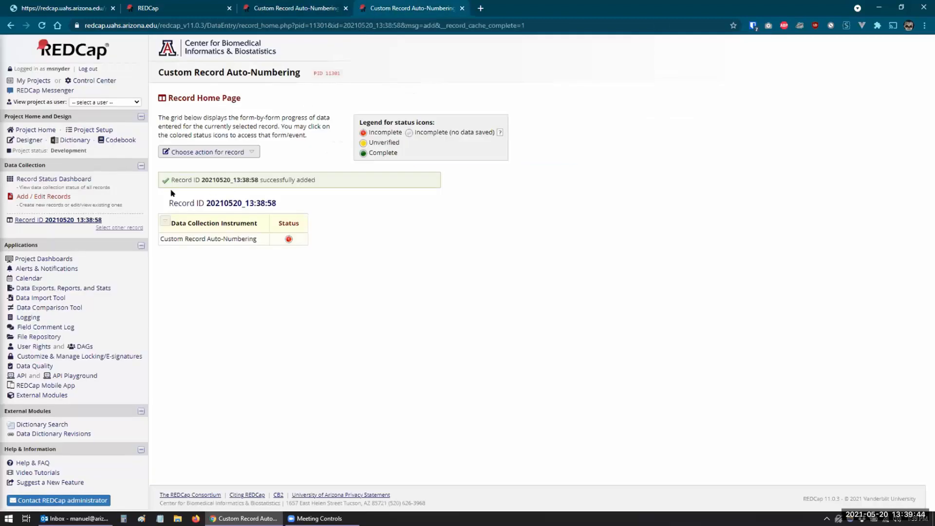
click(34, 179)
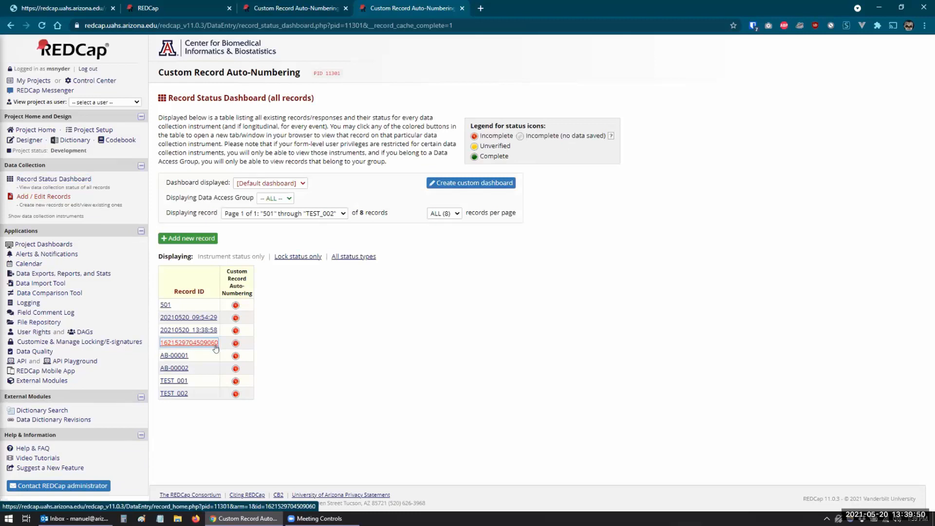
click(294, 8)
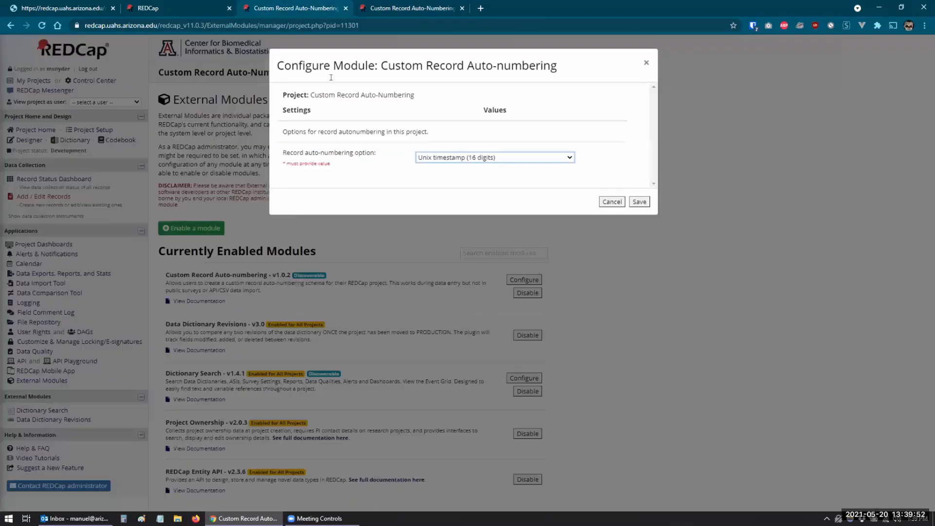
- Set the auto-numbering option to a project-specific custom auto-numbering schema and inspect its file/class name and JSON configuration fields, leaving both blank
click(419, 158)
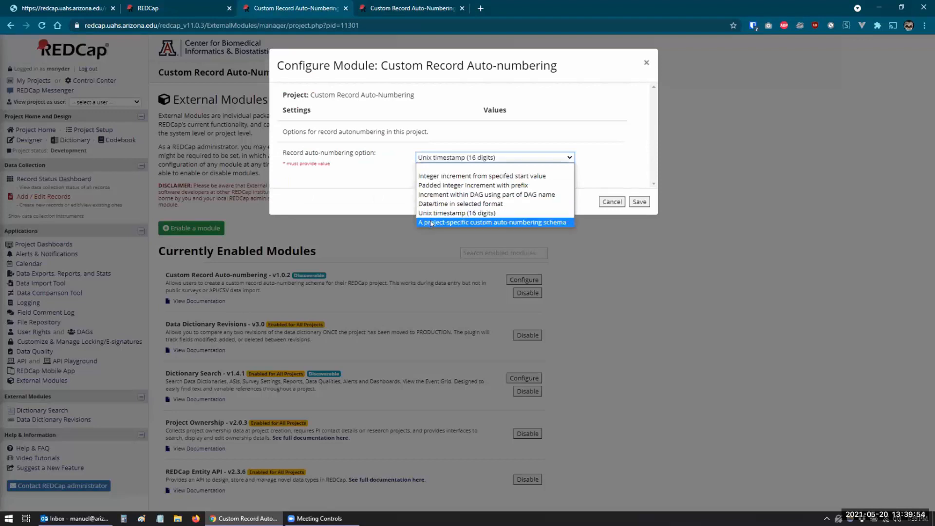
click(431, 222)
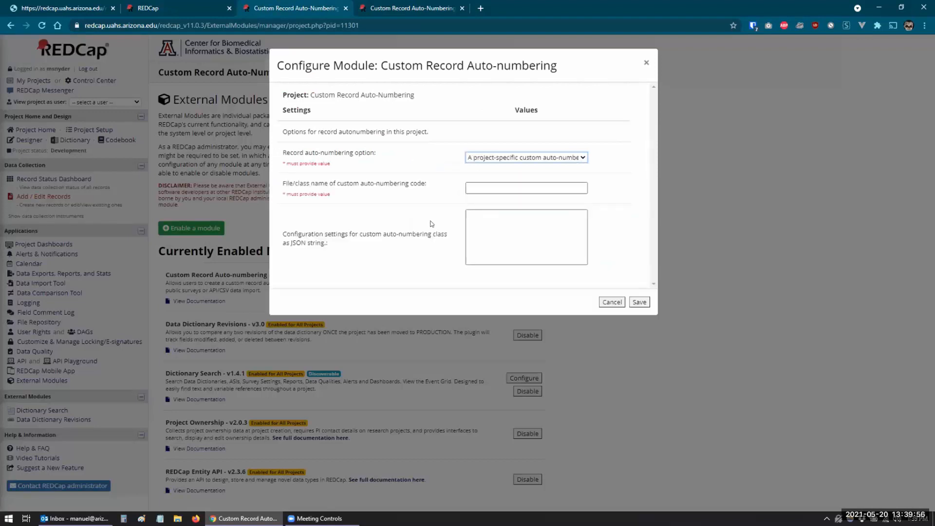
click(571, 160)
click(572, 159)
click(476, 188)
click(475, 236)
click(474, 234)
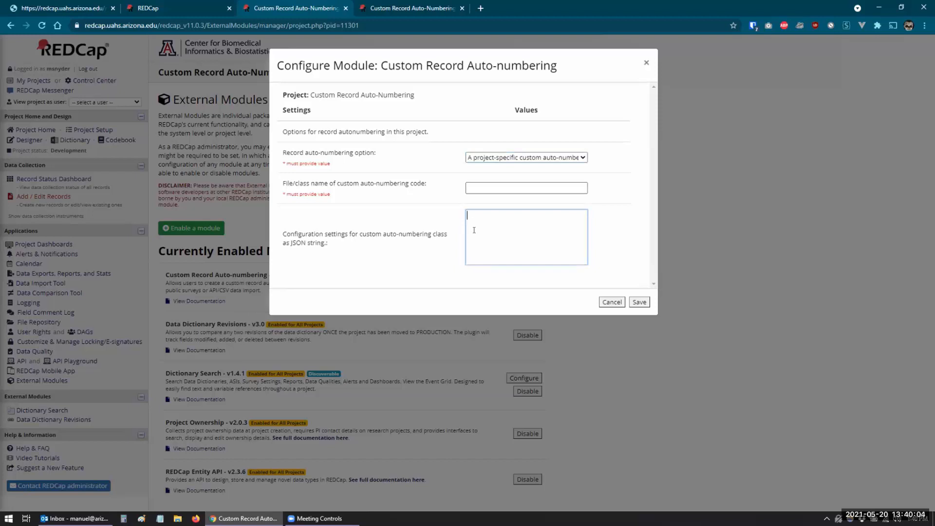
click(473, 186)
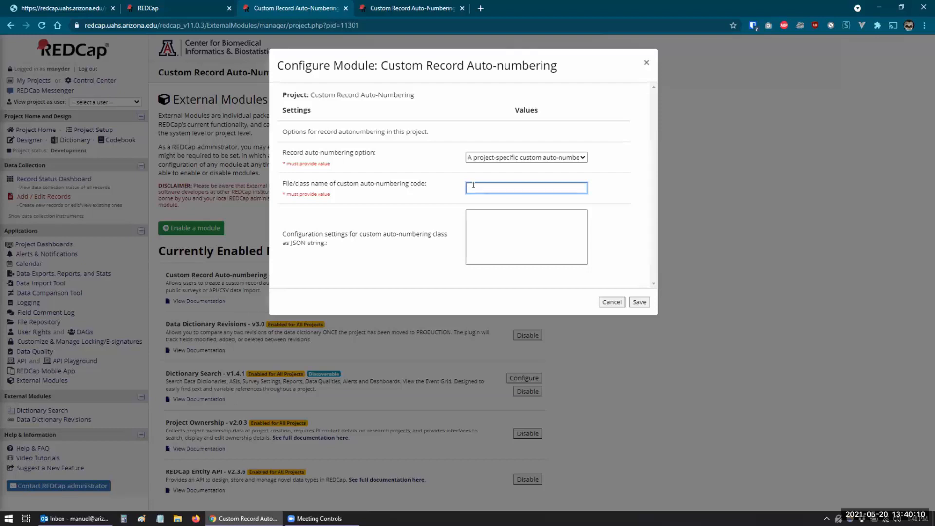
- Open the Custom Record Auto-numbering User Guide from the module's README and review the option descriptions and the Unix timestamp example
click(97, 4)
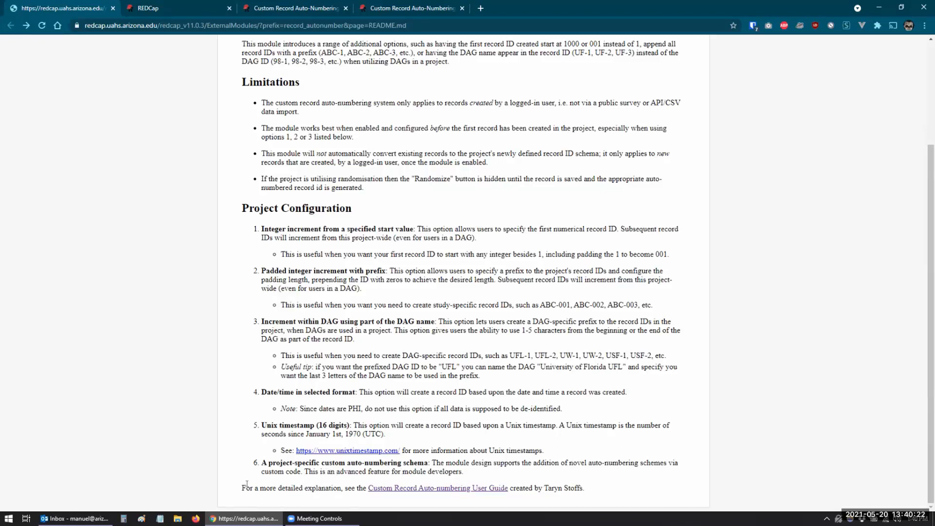
click(428, 488)
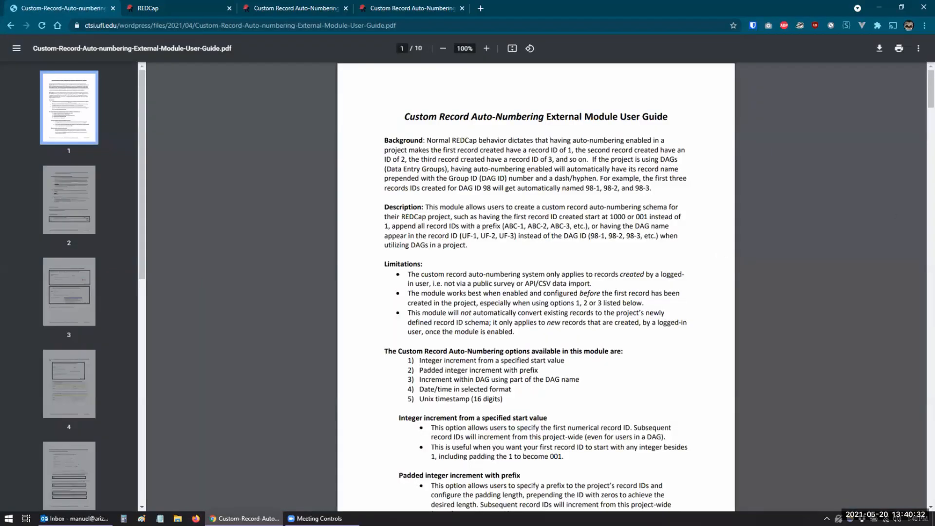
scroll(535, 286, down, 3)
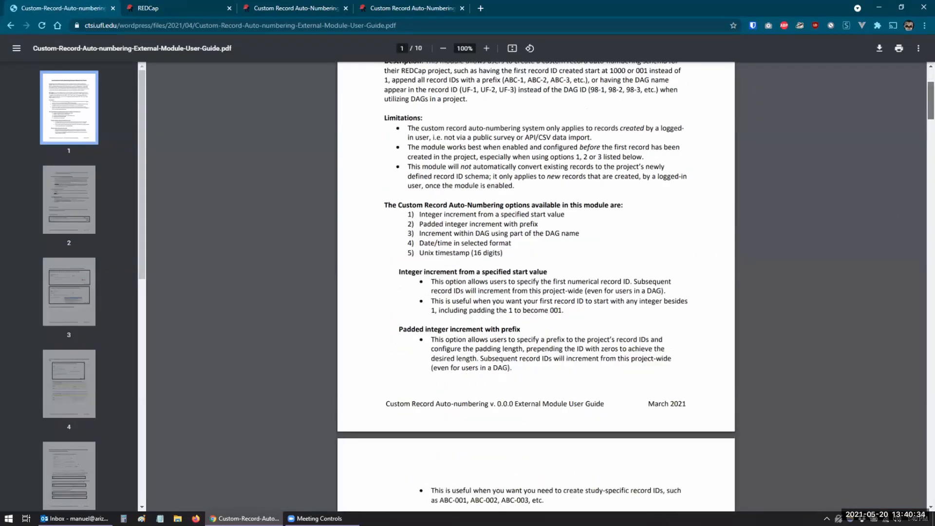
scroll(536, 287, down, 10)
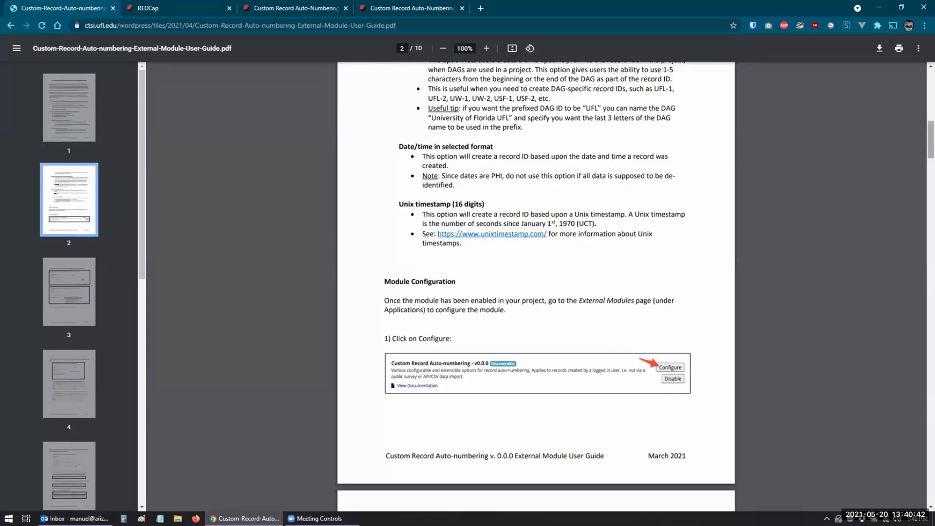
scroll(402, 265, down, 1)
scroll(893, 445, down, 20)
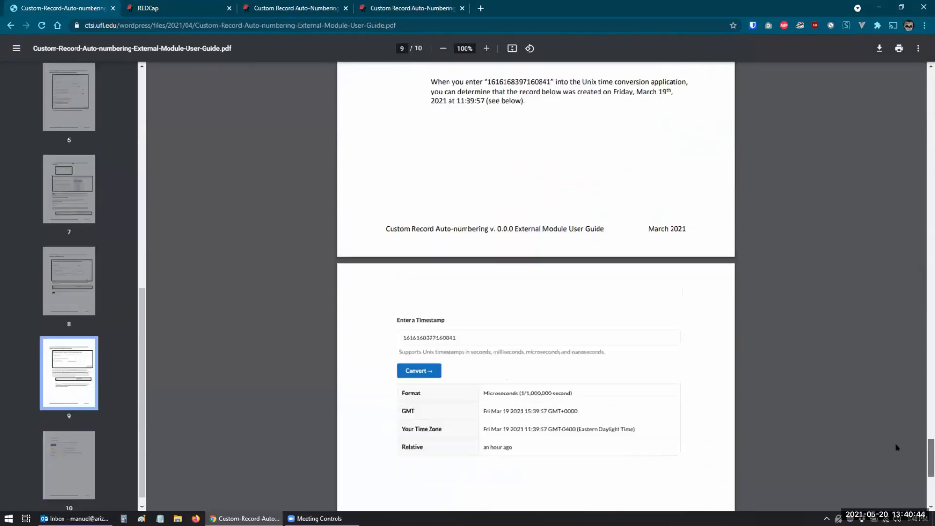
scroll(899, 409, down, 2)
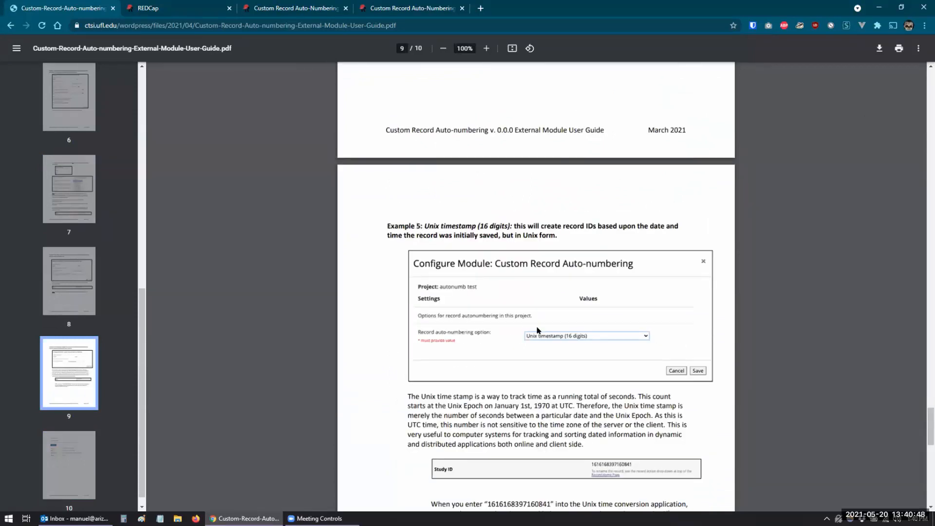
scroll(556, 373, down, 3)
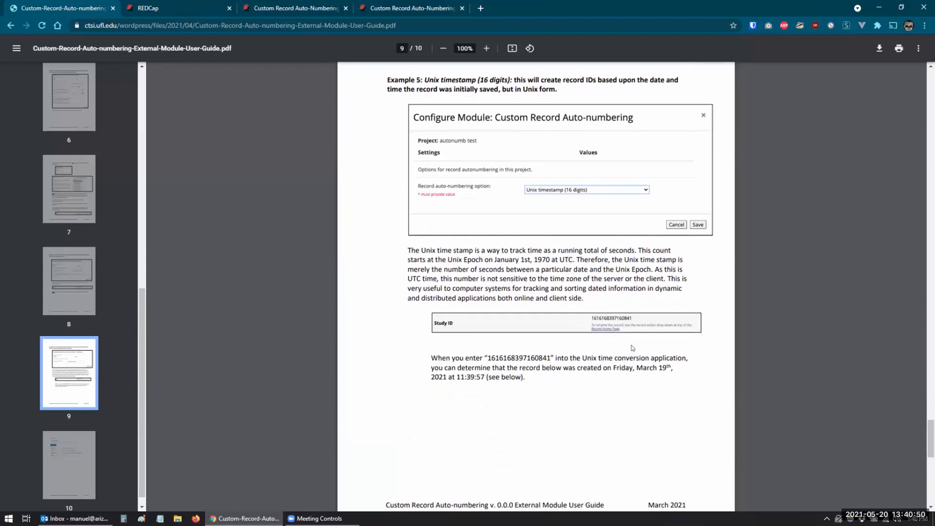
scroll(917, 417, down, 10)
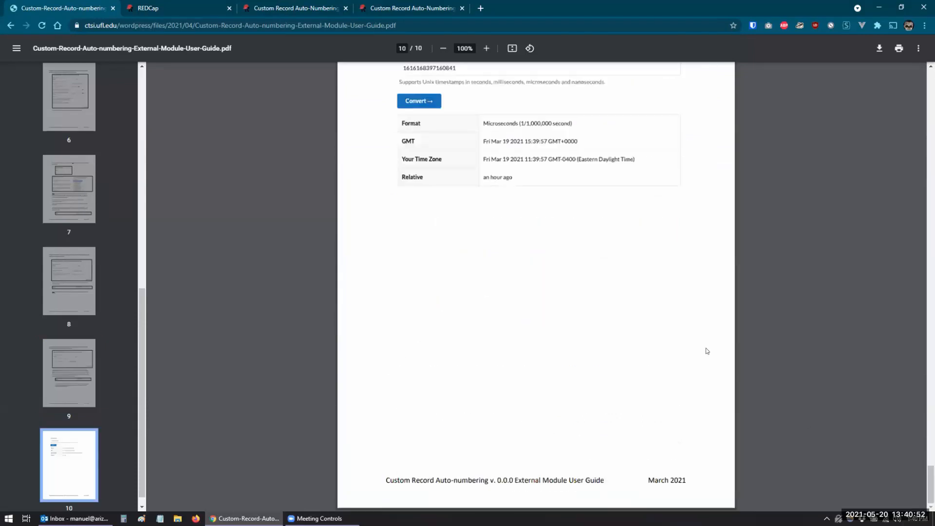
scroll(445, 304, up, 2)
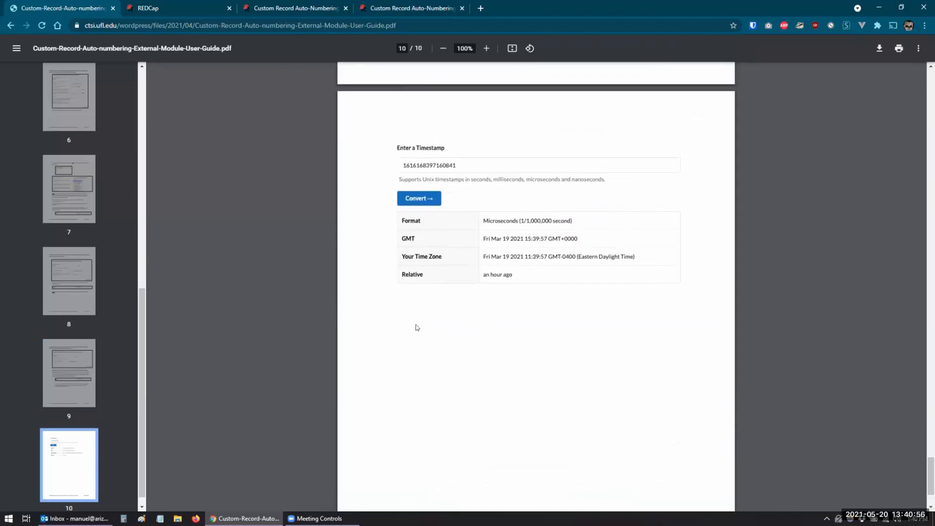
- Return to the module configuration and set the auto-numbering option to Increment within DAG using part of DAG name
key(ctrl+shift+Tab)
key(ctrl+Tab)
key(ctrl+shift+Tab)
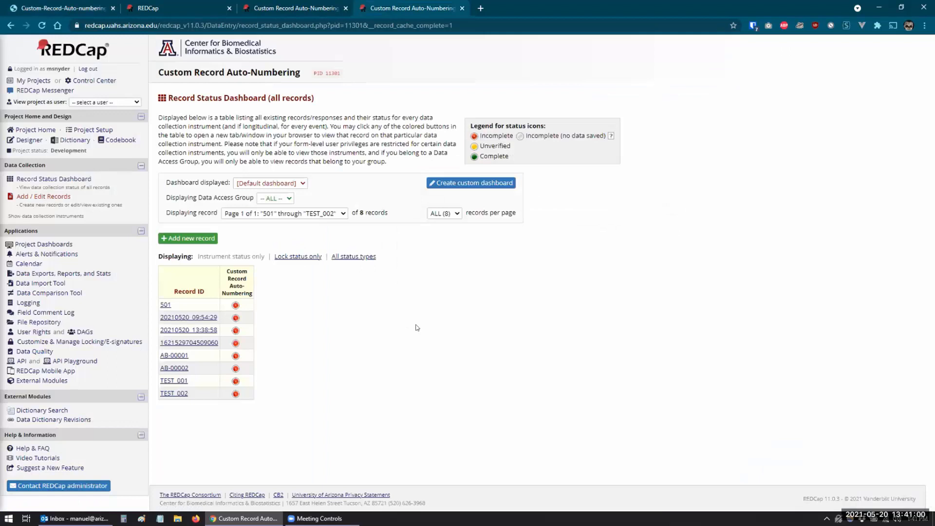
key(ctrl+shift+Tab)
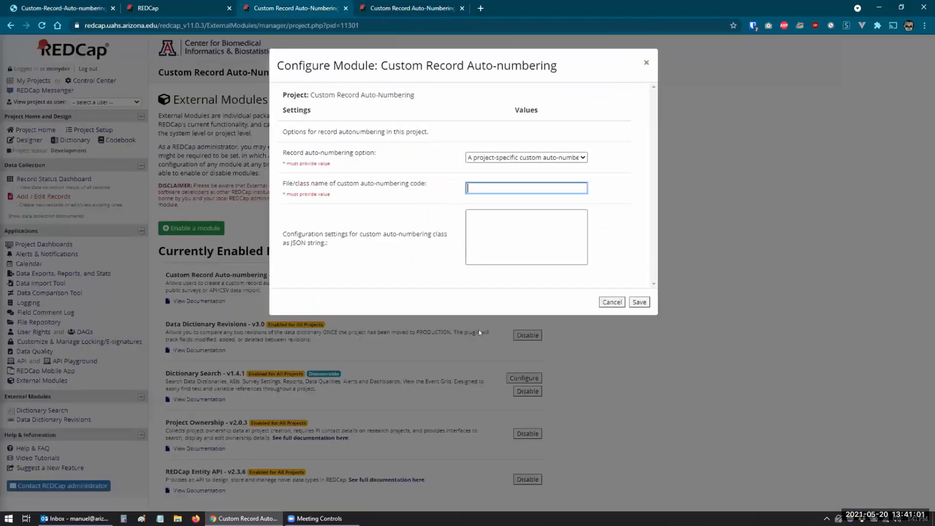
click(581, 158)
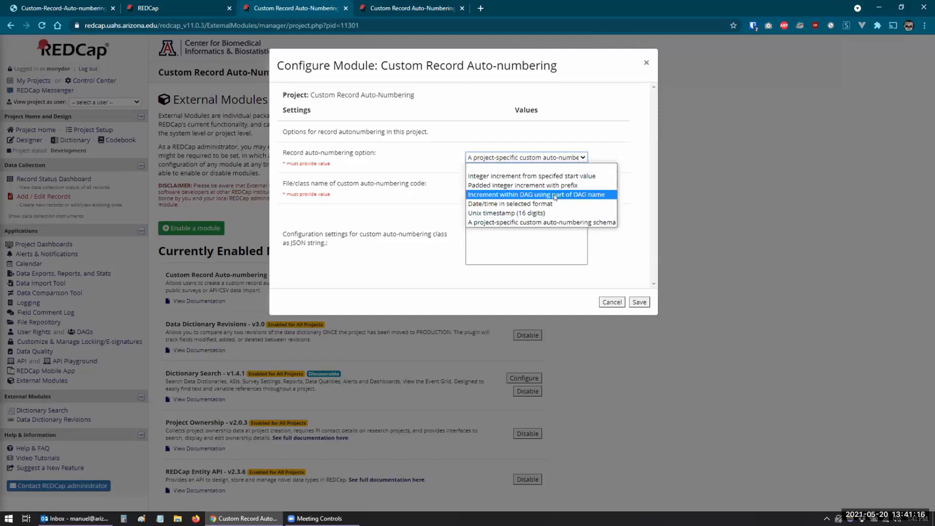
click(555, 184)
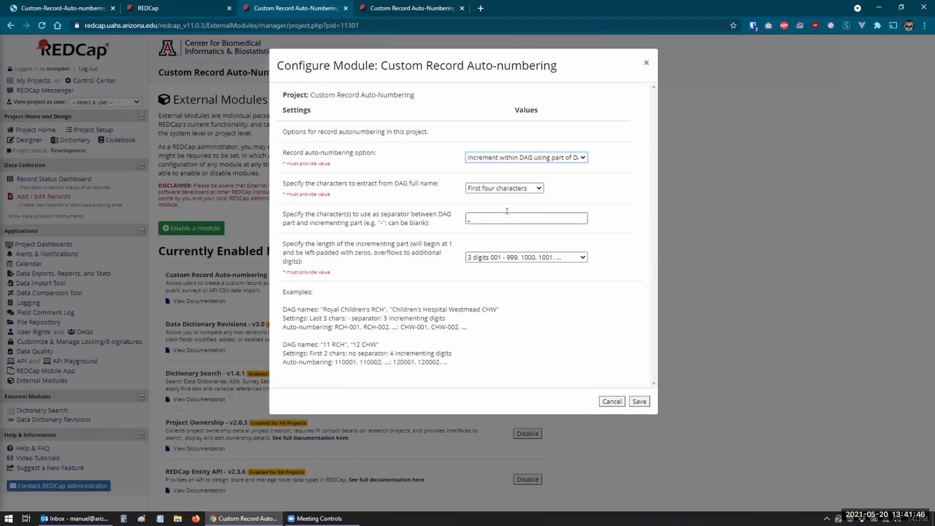
- Set the auto-numbering option to Padded integer increment with prefix, keeping the AB- prefix and five-digit padding, save, and return to the Record Status Dashboard
click(502, 155)
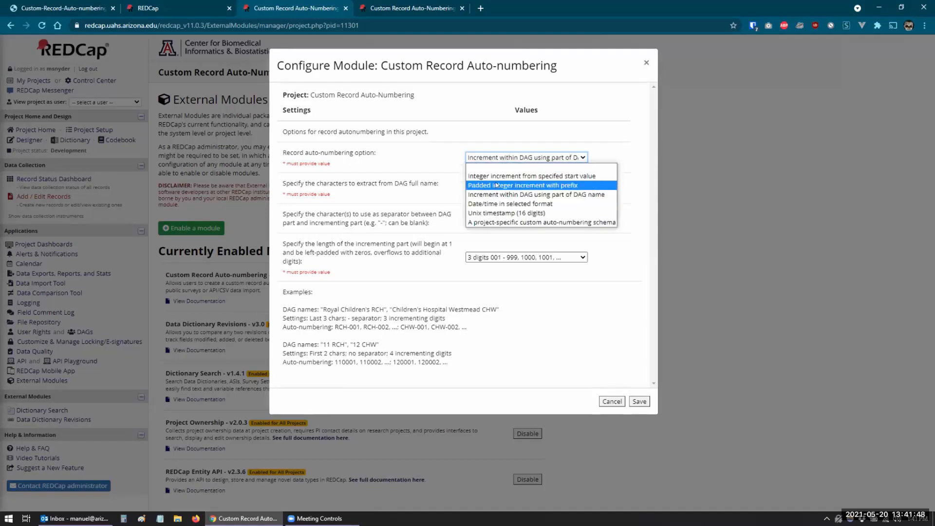
click(495, 185)
click(440, 185)
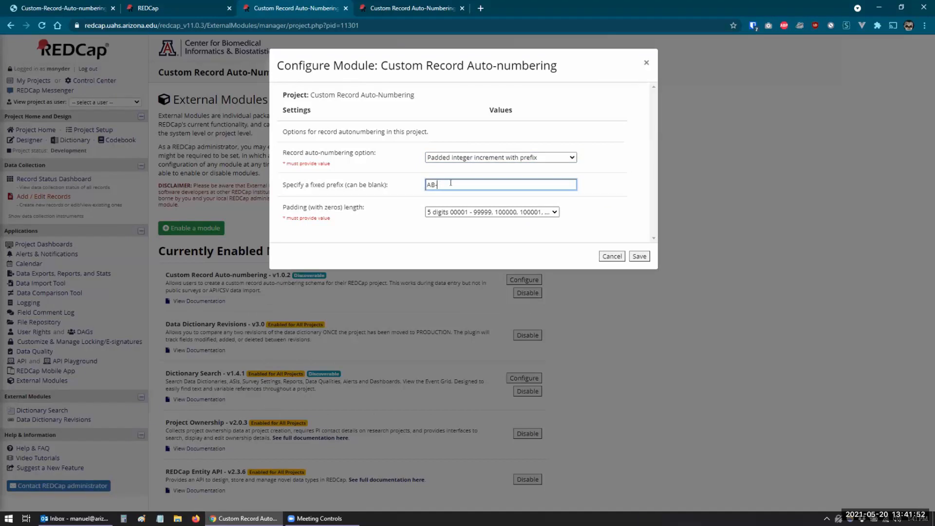
drag(441, 184, 424, 189)
click(640, 256)
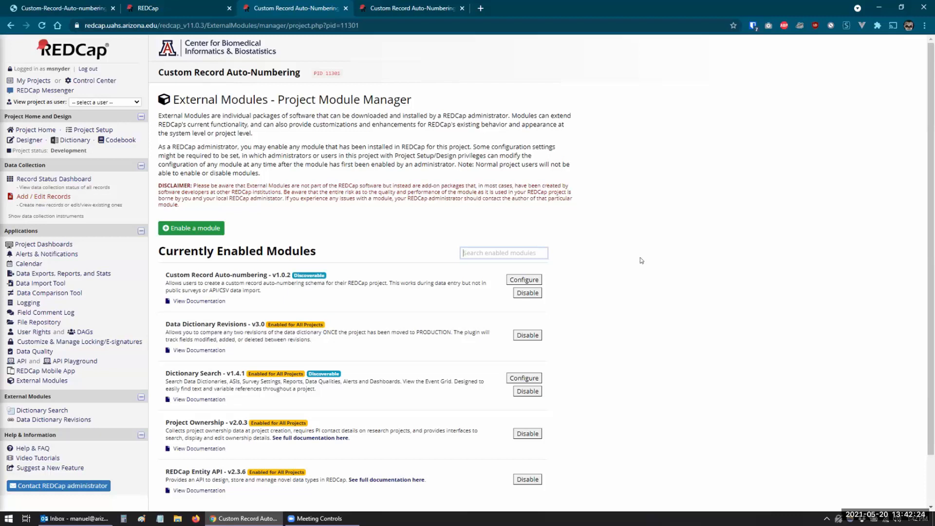
key(ctrl+Tab)
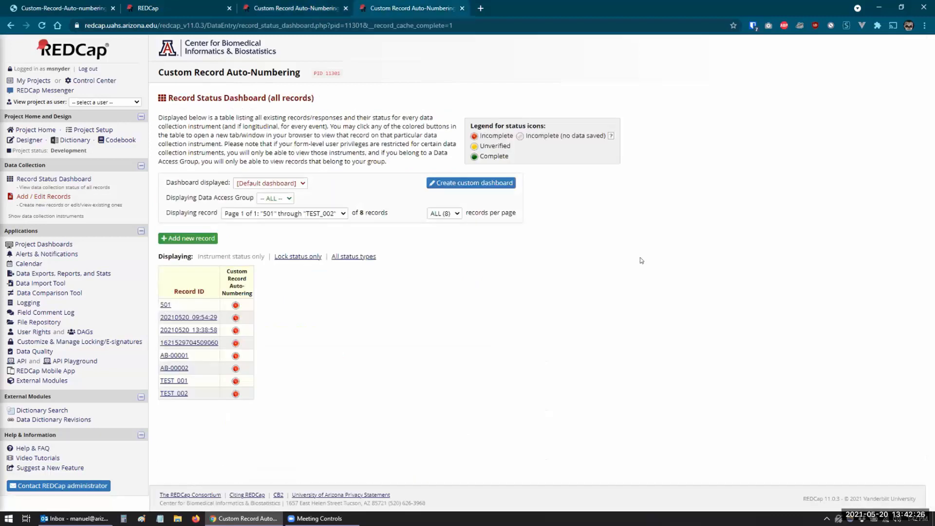